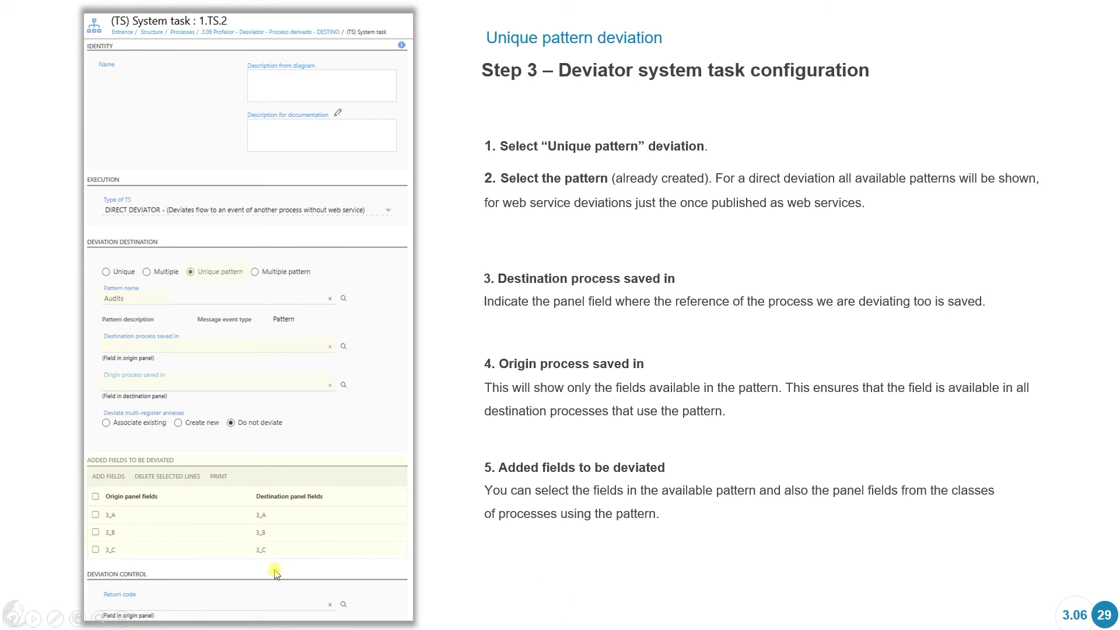
Switch to AuraPortal and create and save a message event pattern named "Audits" in the process environment settings
key("alt+Tab")
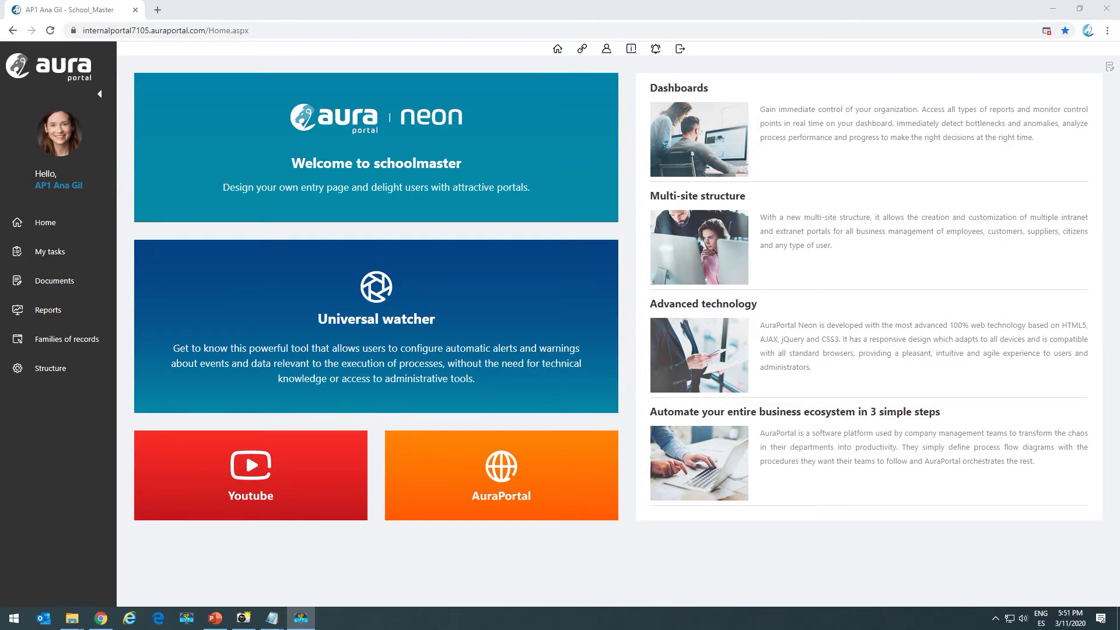
left_click(58, 377)
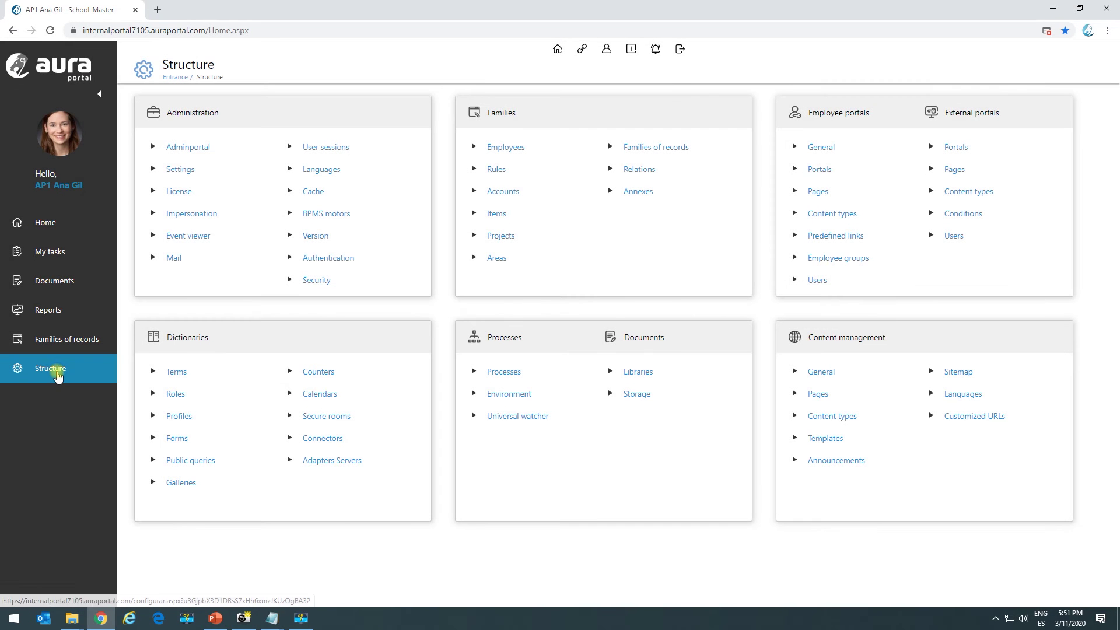
left_click(512, 399)
left_click(288, 100)
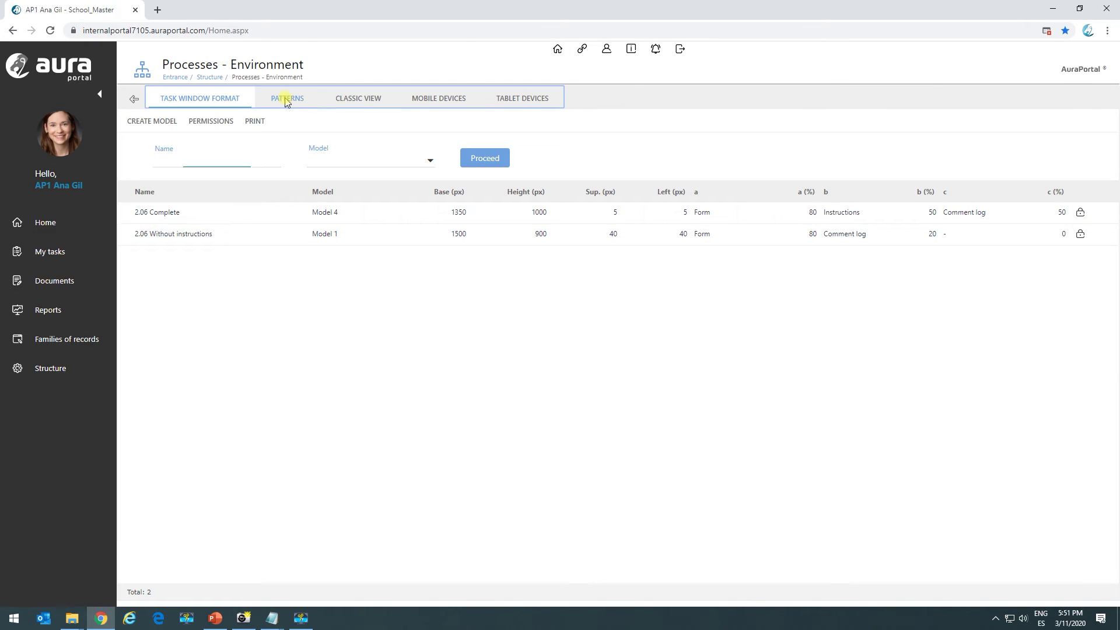
left_click(190, 119)
left_click(406, 166)
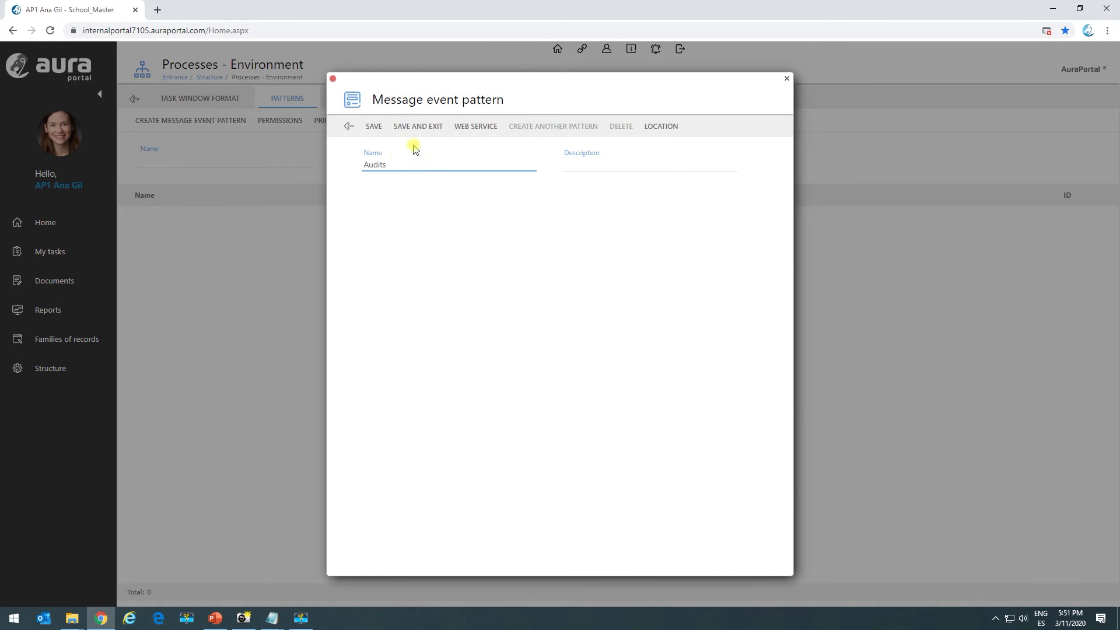
left_click(374, 126)
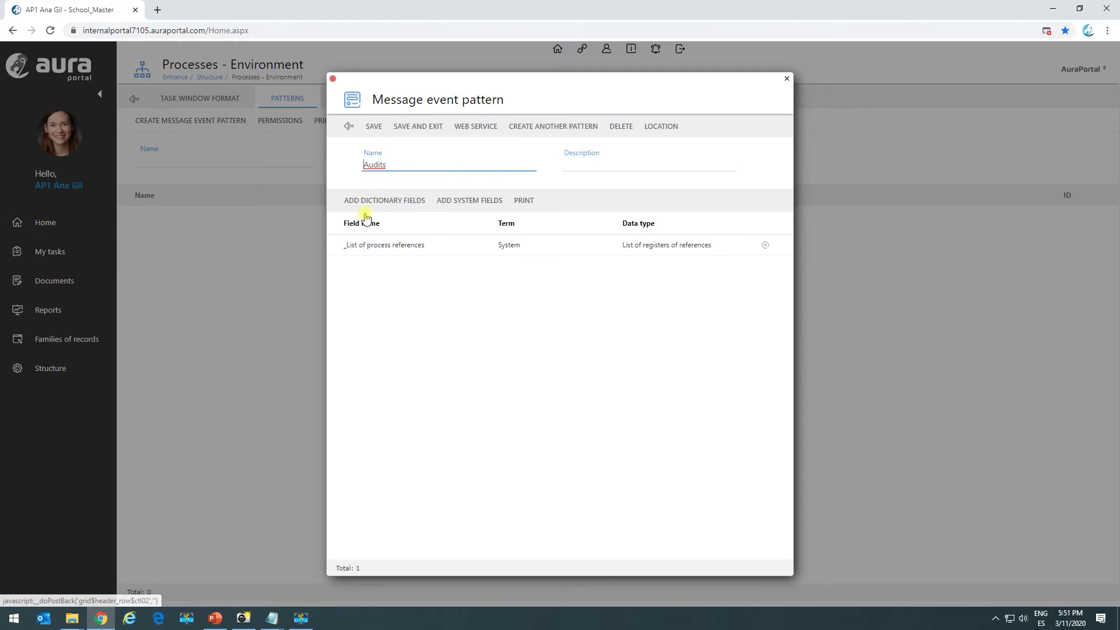
Start adding dictionary fields to the Audits pattern and filter the general terms by the One line text data type
left_click(379, 201)
left_click(109, 199)
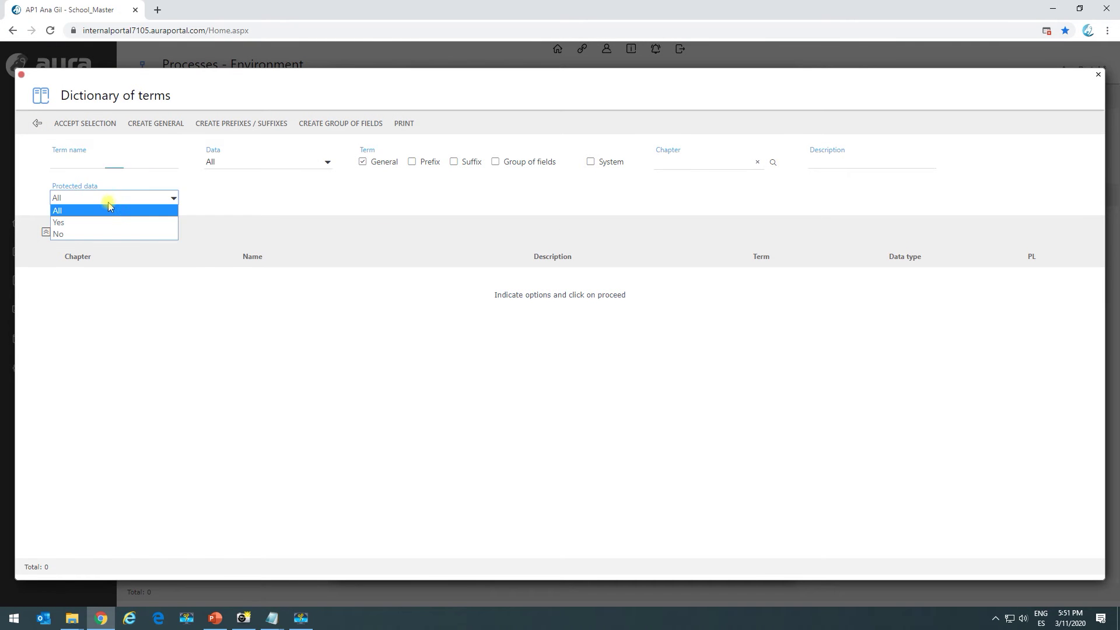
left_click(224, 163)
key("o")
key("Return")
left_click(89, 229)
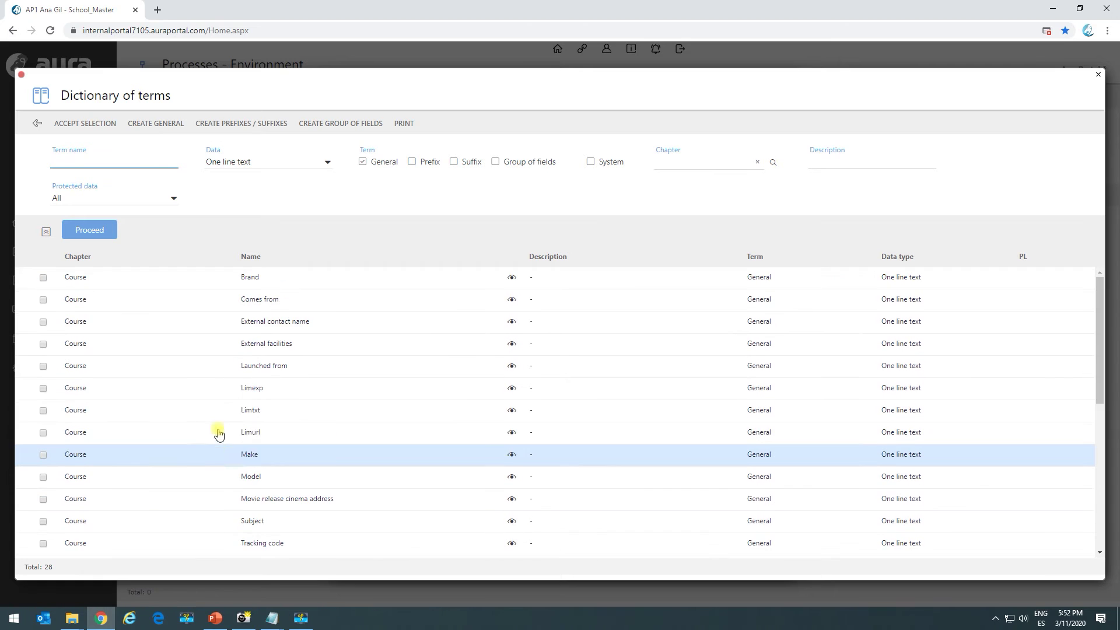
Add the general terms A, B and C to the Audits pattern, then save and close it
scroll(175, 426, "down", 3)
left_click(43, 371)
left_click(43, 393)
left_click(43, 415)
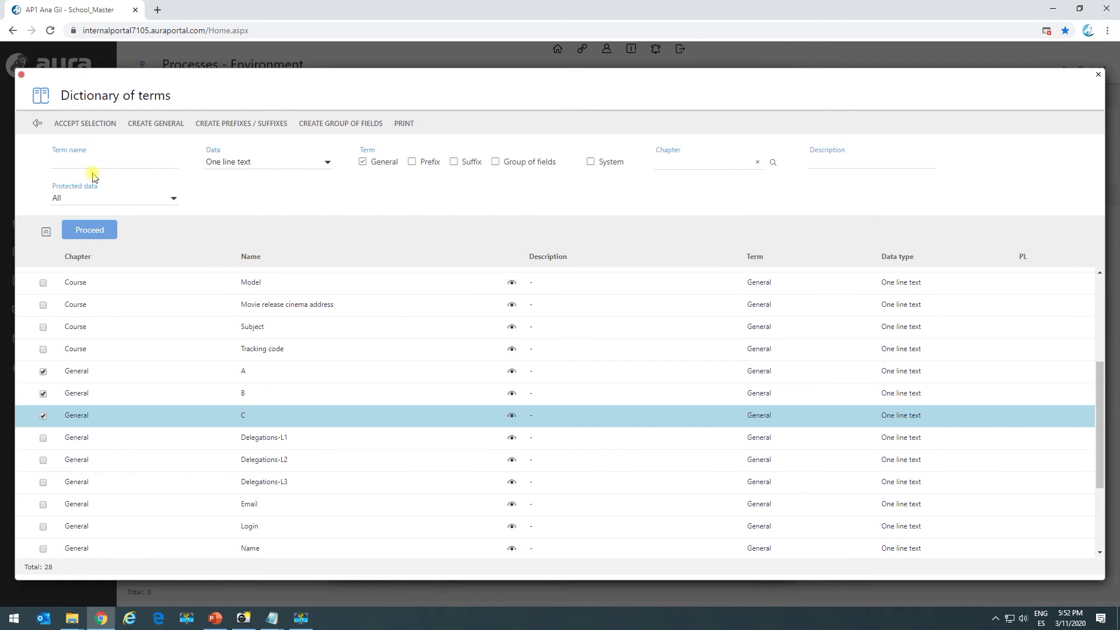
left_click(92, 123)
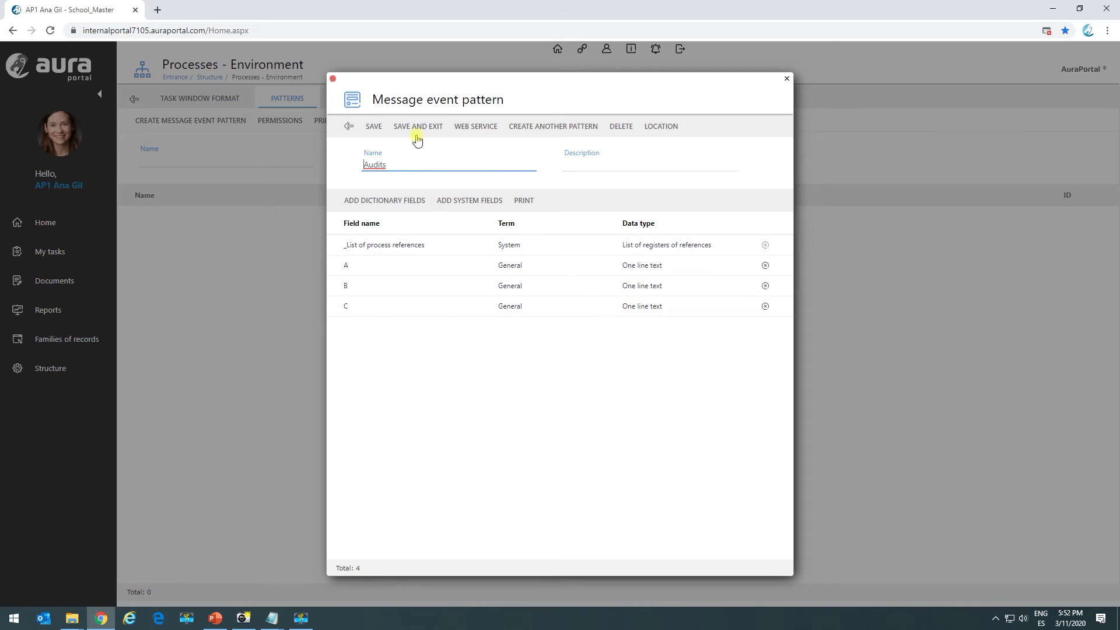
left_click(399, 127)
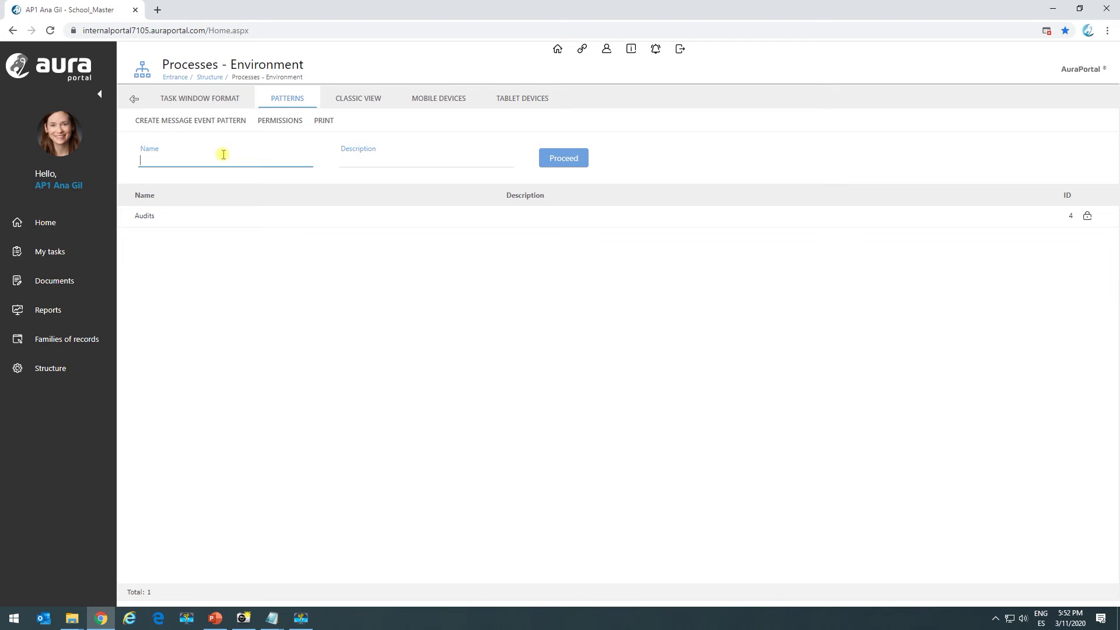
Search the process classes for "dest" and open 3.06 Teacher - Deviator - Derivative process - DESTINATION
left_click(50, 369)
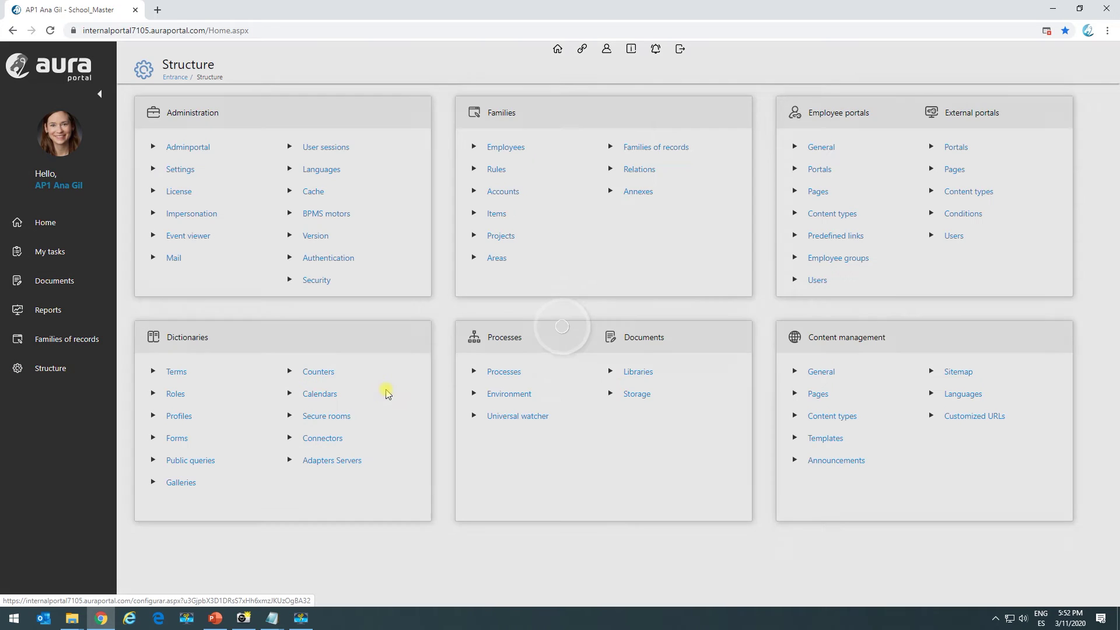
left_click(495, 373)
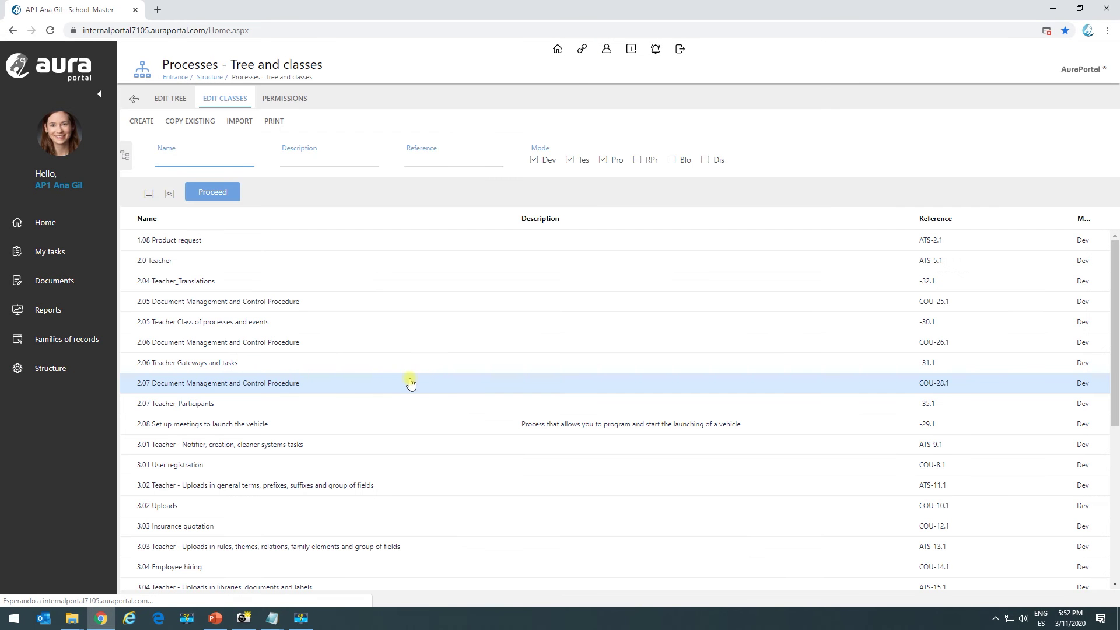
type("dest")
key("Return")
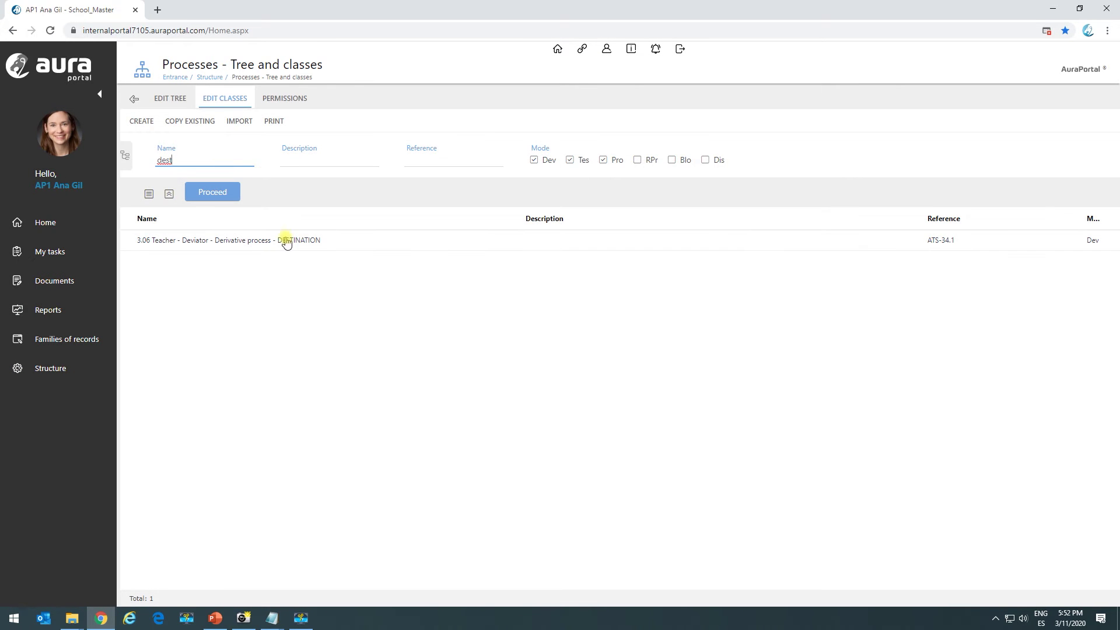
left_click(288, 240)
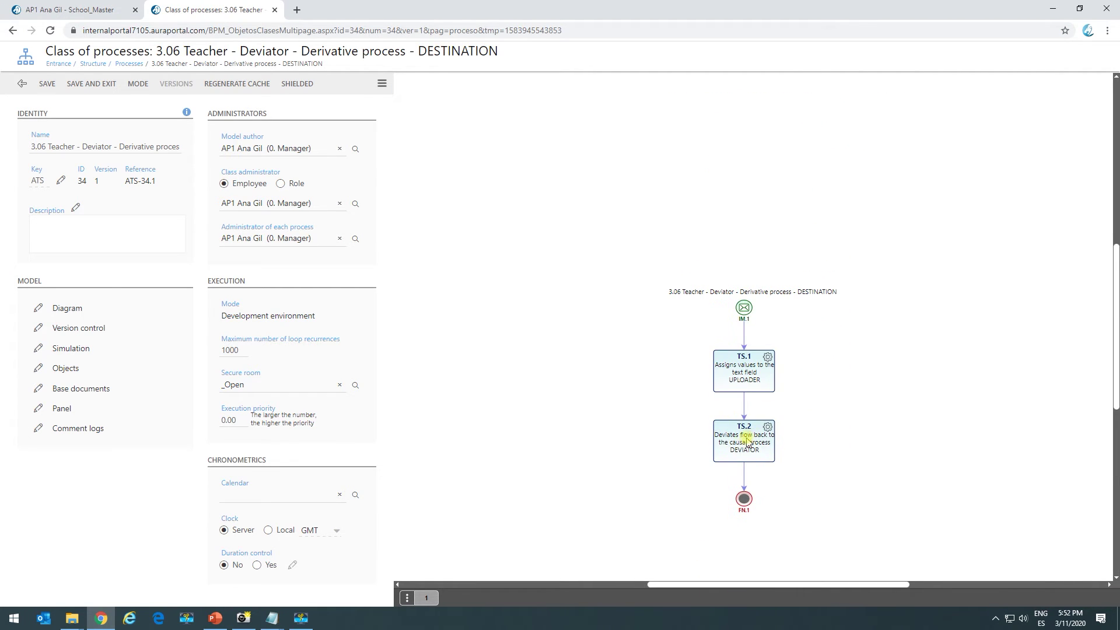
Delete all entered data of the TS.2 system task in the DESTINATION process
left_click(740, 444)
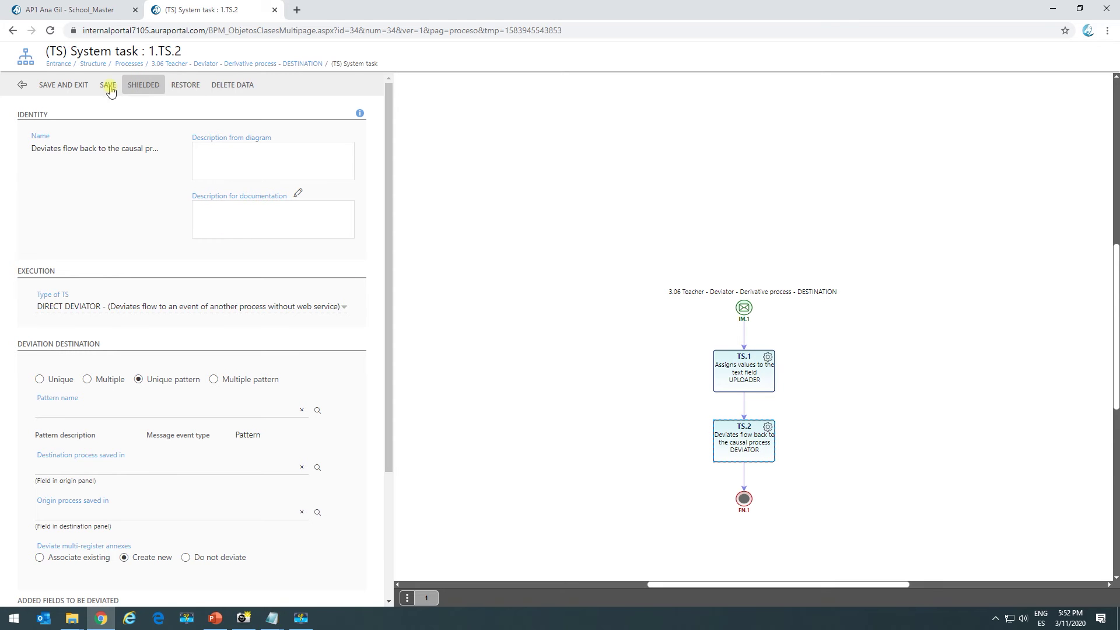
left_click(233, 84)
left_click(639, 157)
Reopen the TS.2 system task and set its type to Direct Deviator, without web service
left_click(742, 446)
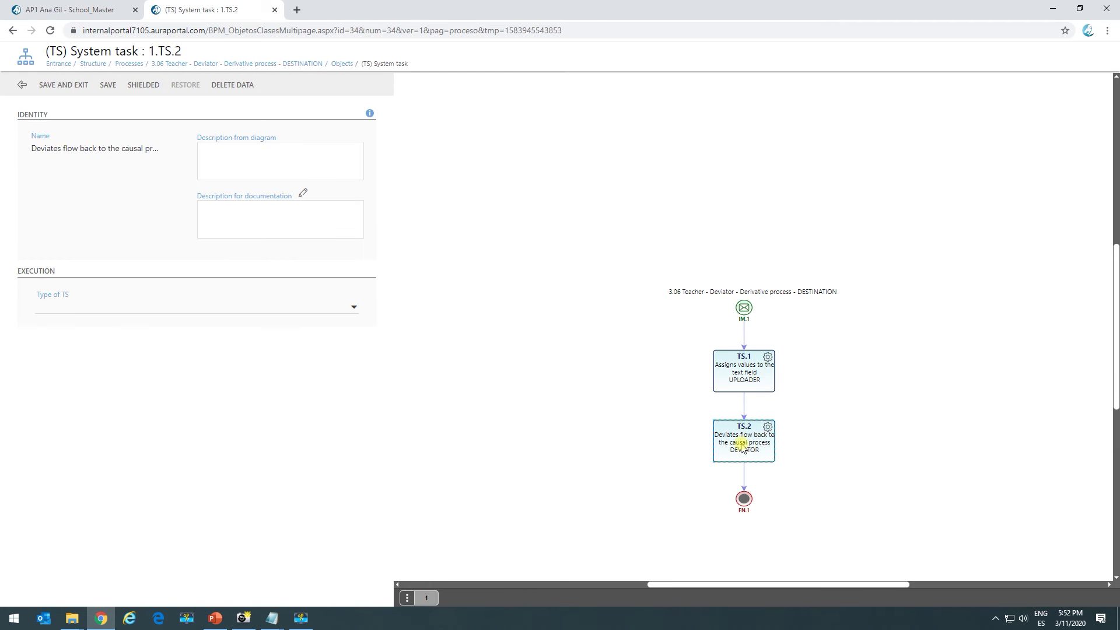
left_click(238, 307)
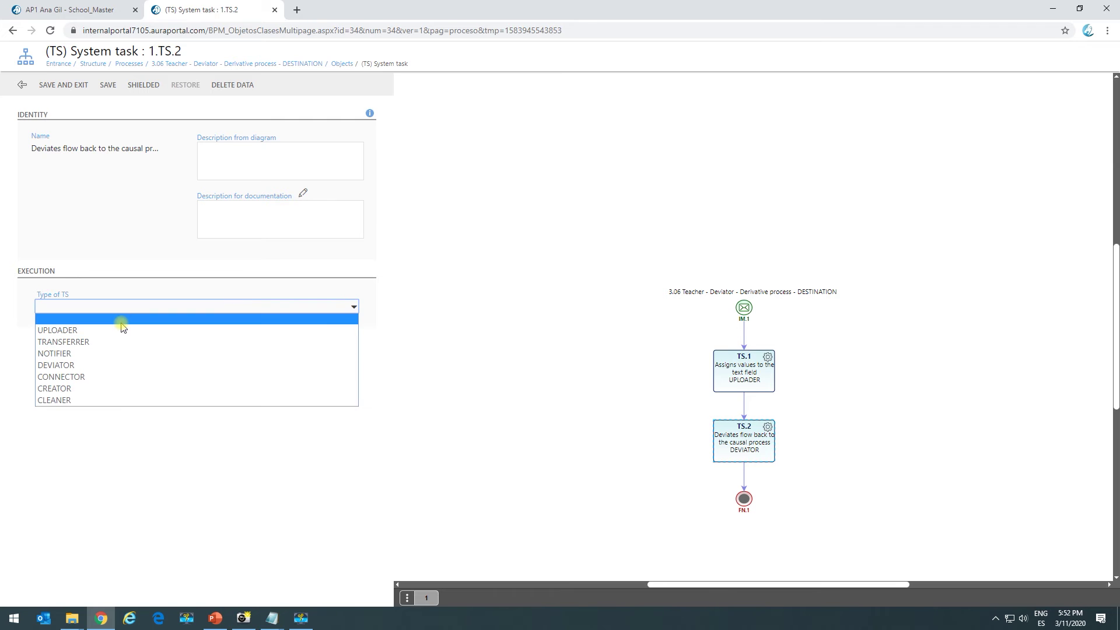
left_click(68, 364)
left_click(98, 350)
left_click(114, 353)
left_click(50, 373)
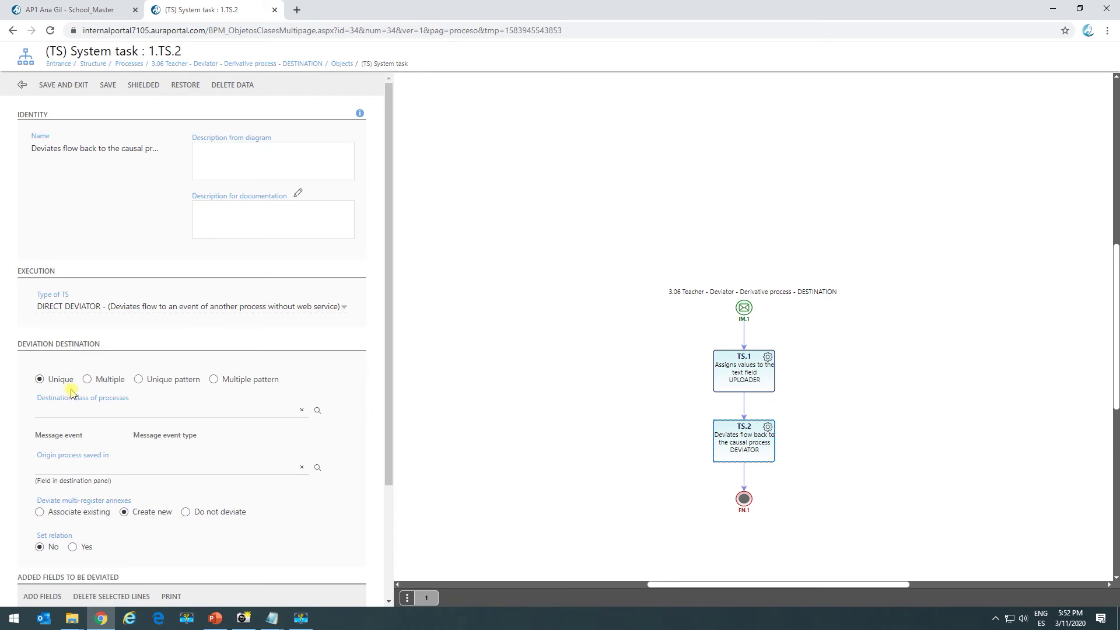
Set the deviation destination of TS.2 to Unique pattern and choose the Audits pattern
scroll(132, 350, "down", 2)
left_click(169, 233)
left_click(68, 285)
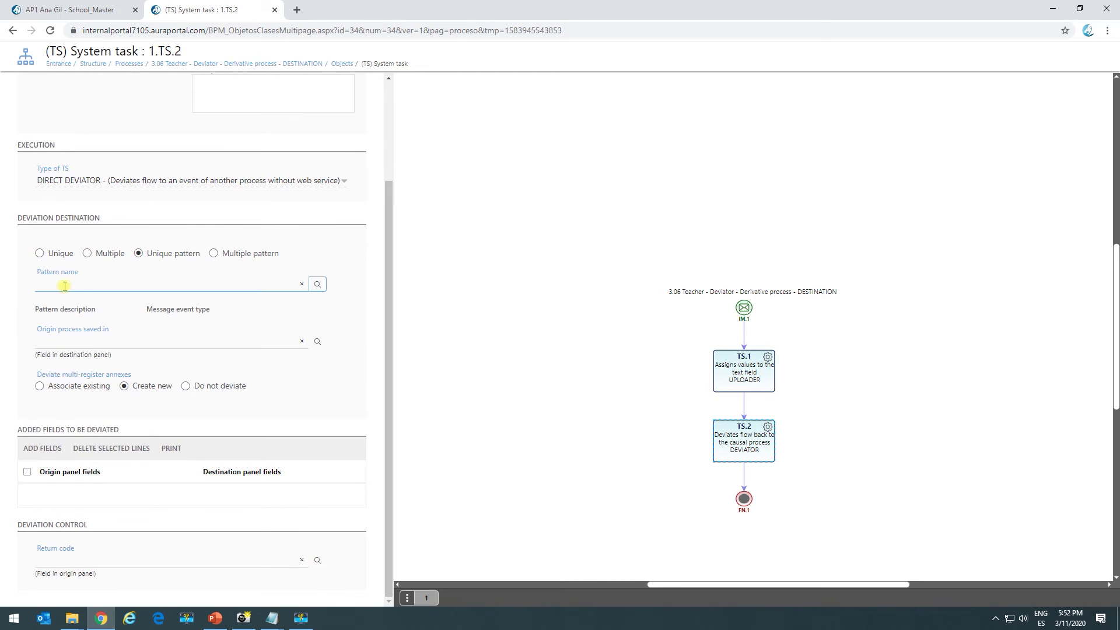
left_click(316, 285)
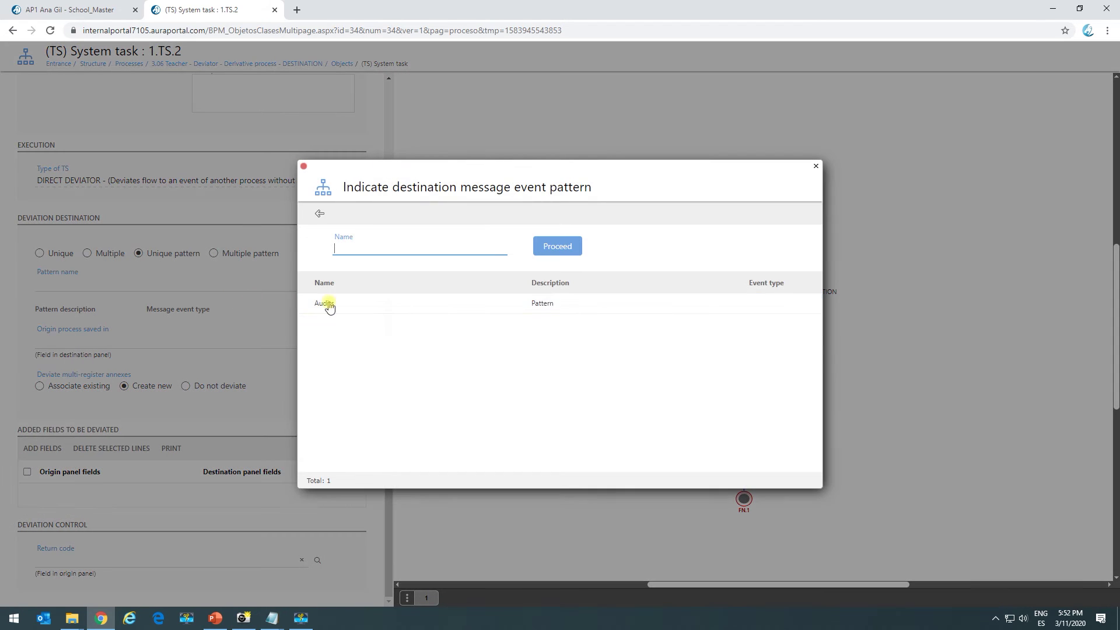
left_click(375, 303)
Save the destination process in the 3_One line text field and try to choose a field for the origin process
scroll(212, 295, "down", 3)
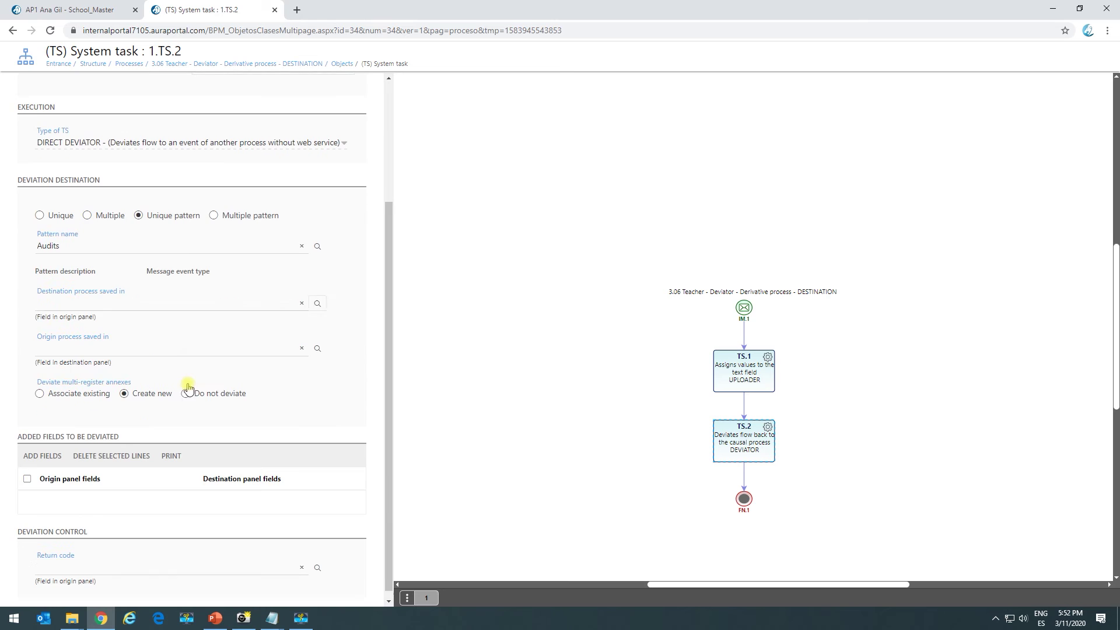
left_click(94, 305)
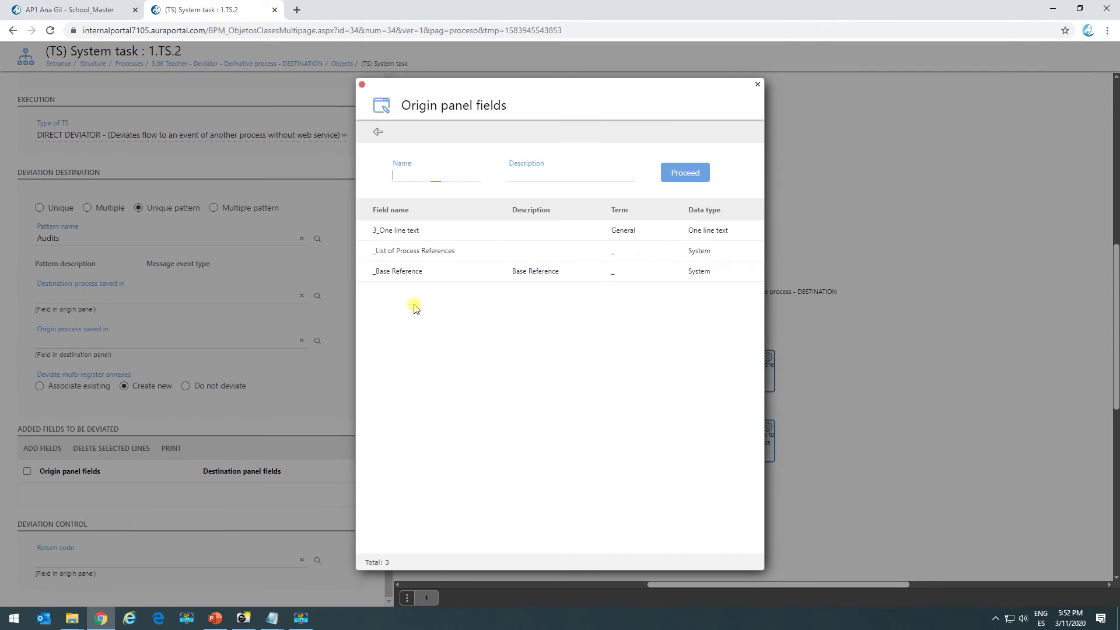
left_click(401, 233)
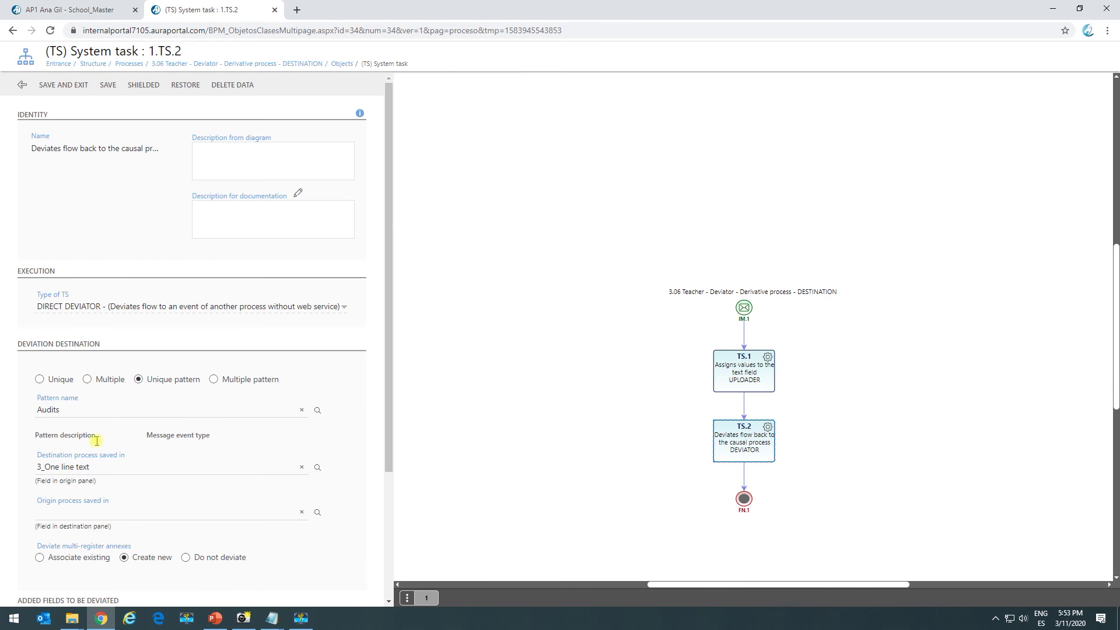
scroll(97, 445, "down", 3)
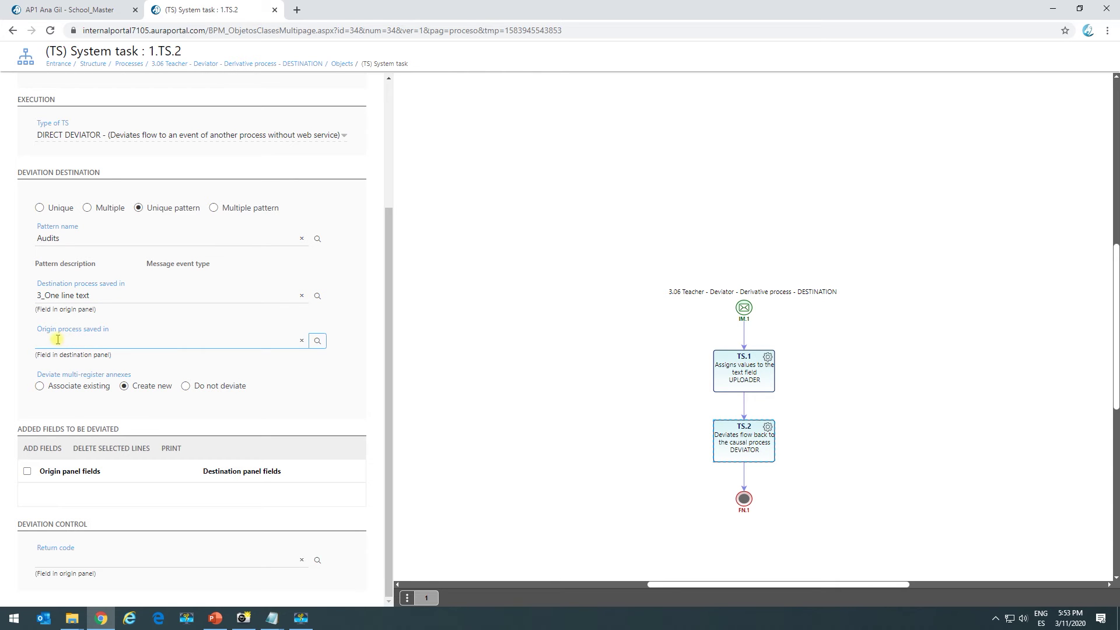
left_click(80, 342)
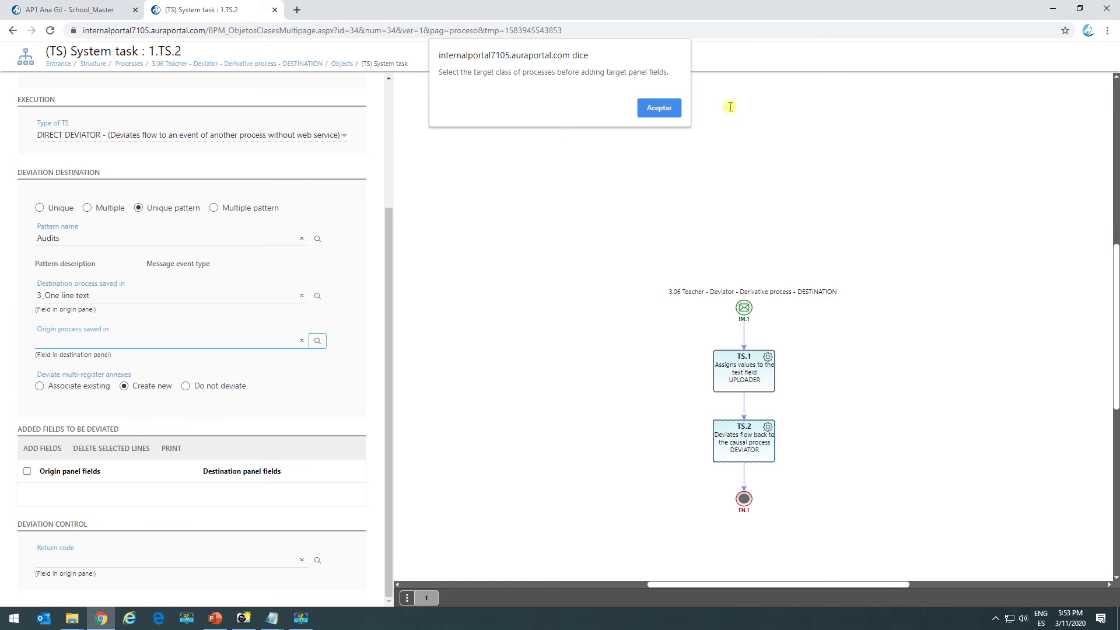
left_click(655, 110)
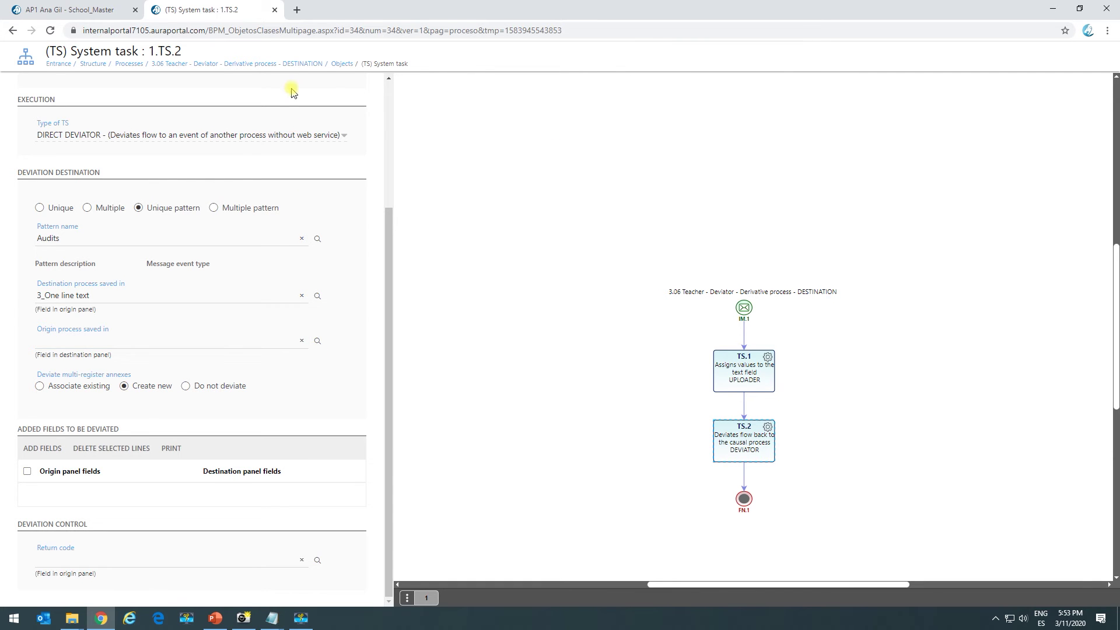
Discard the deviator configuration of TS.2 by deleting all its entered data
scroll(192, 134, "up", 3)
left_click(232, 85)
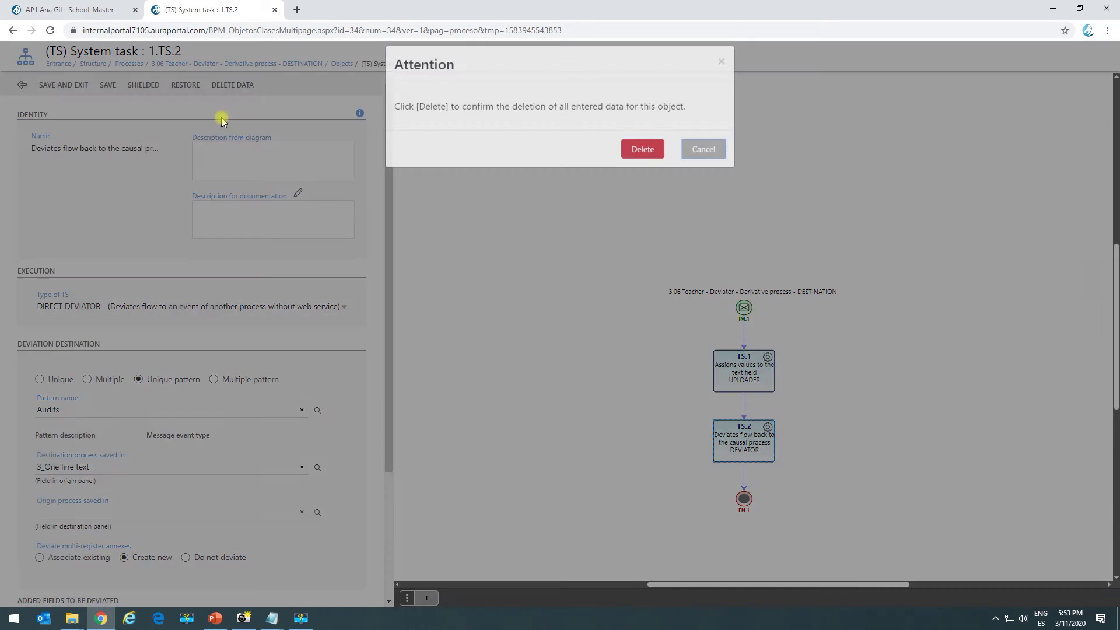
left_click(630, 162)
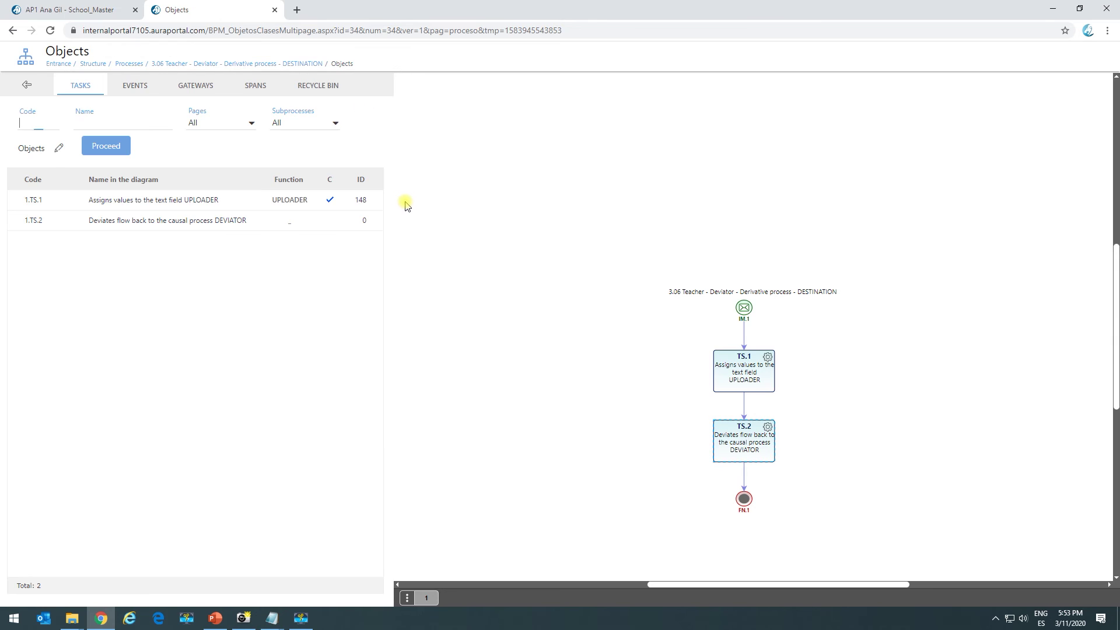
Filter the process classes by the name "3.06" and open 3.06 Order preparation - Place order
left_click(108, 10)
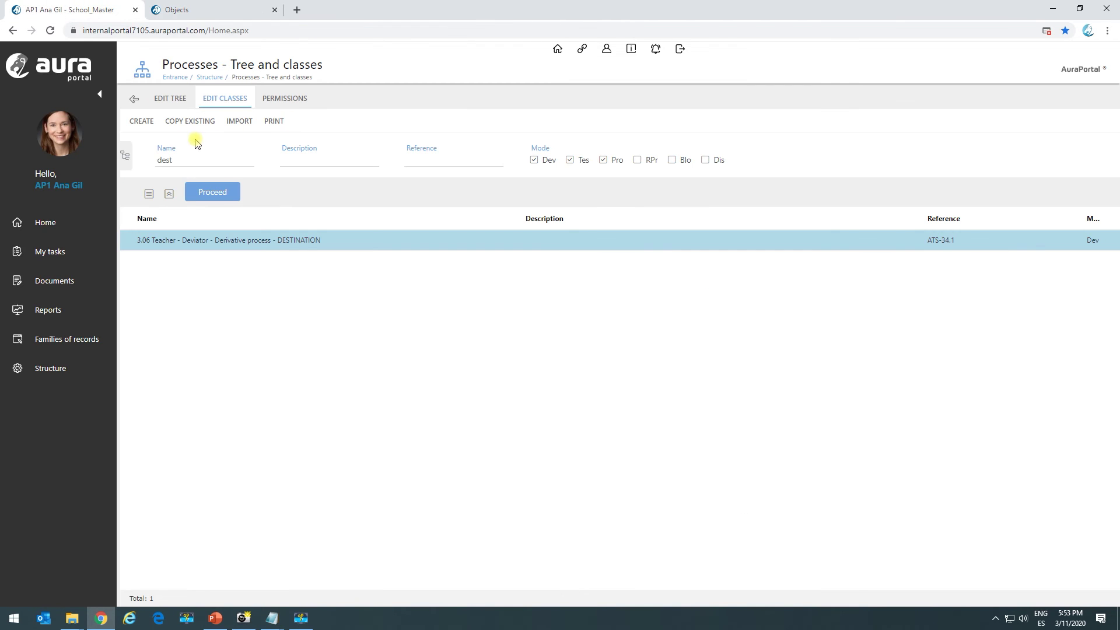
double_click(168, 161)
key("Return")
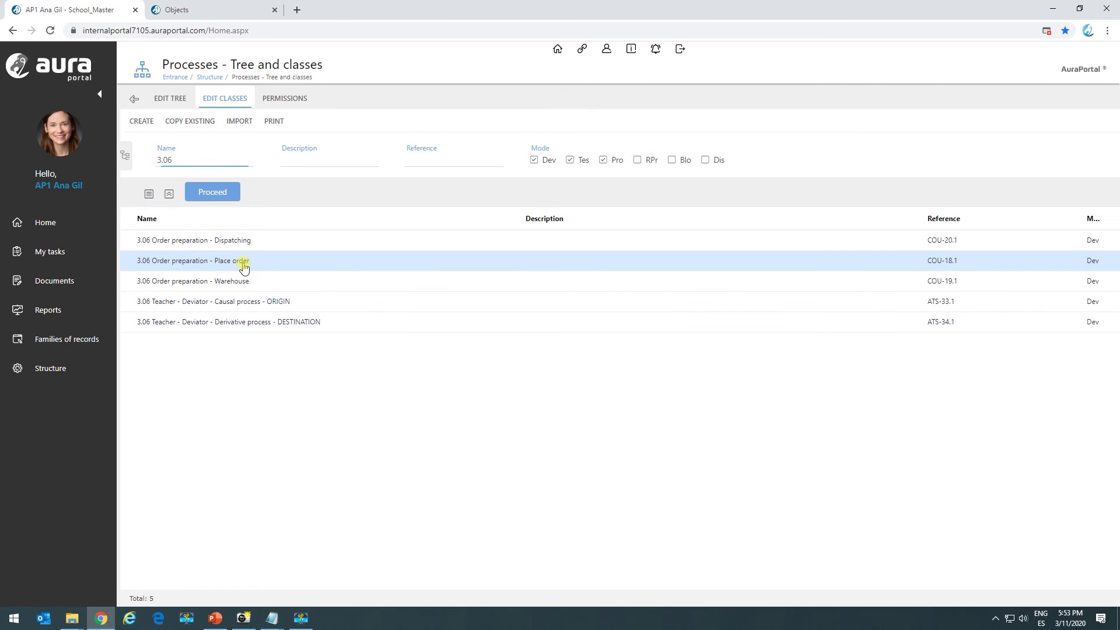
double_click(242, 260)
left_click(751, 310)
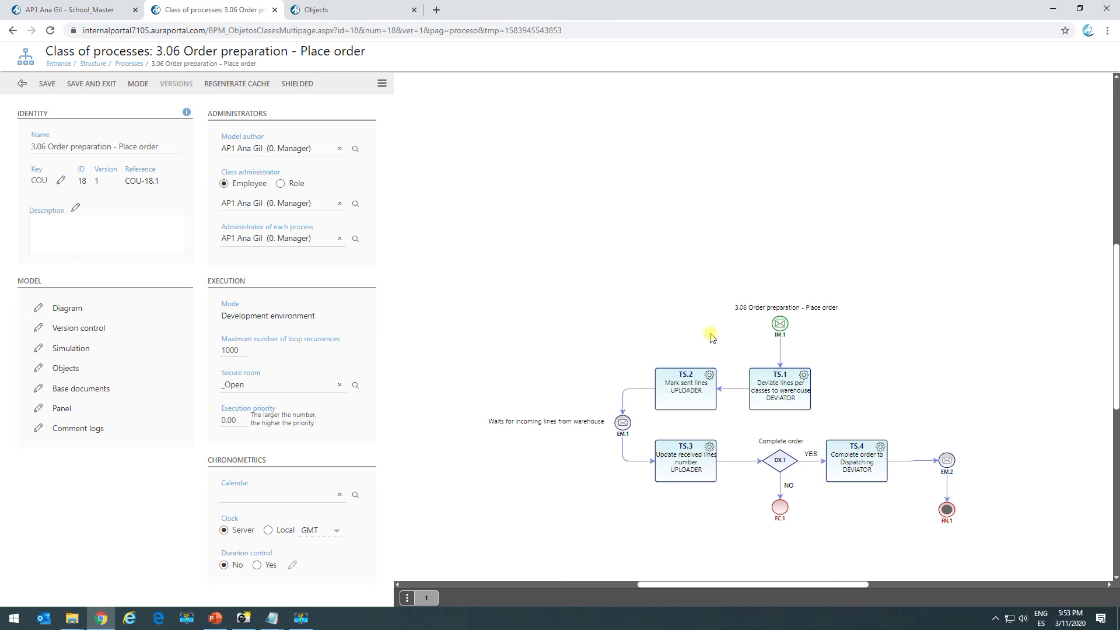
Delete all entered data of the EM.1 message event that waits for incoming lines from warehouse
left_click(621, 423)
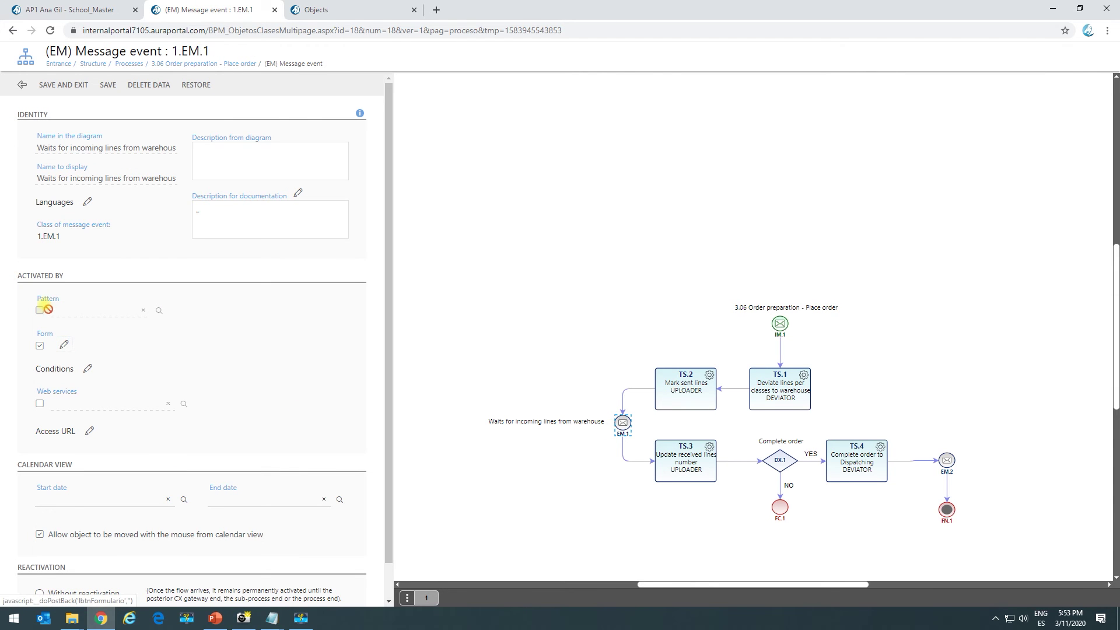
left_click(150, 85)
left_click(640, 163)
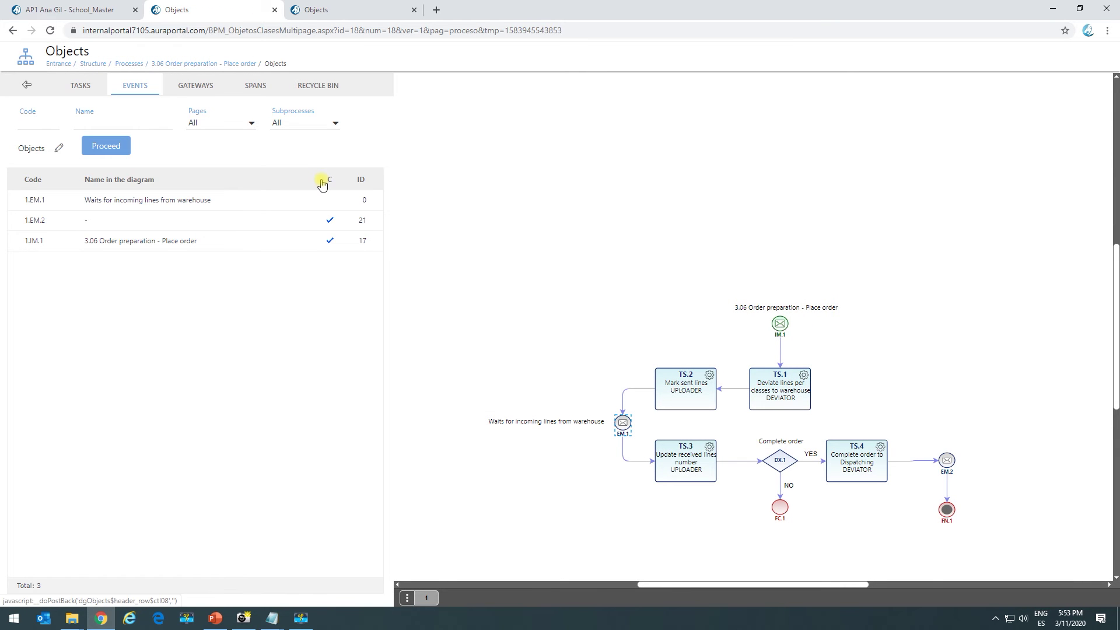
Set the EM.1 message event waiting for incoming lines from warehouse to be activated by the Audits pattern and save it
left_click(229, 205)
left_click(40, 310)
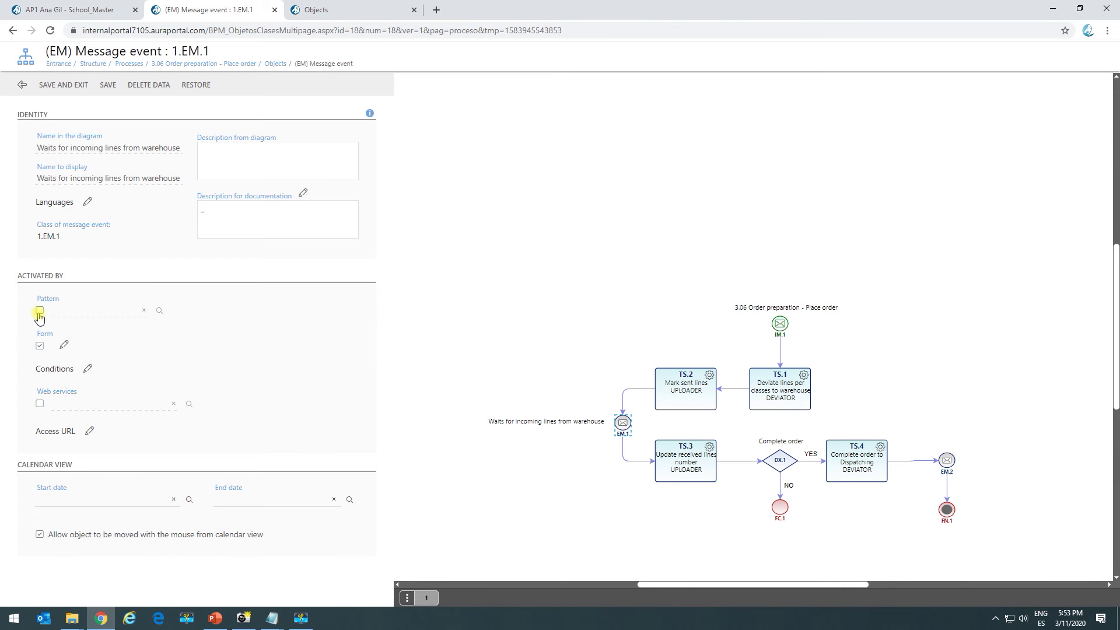
left_click(160, 310)
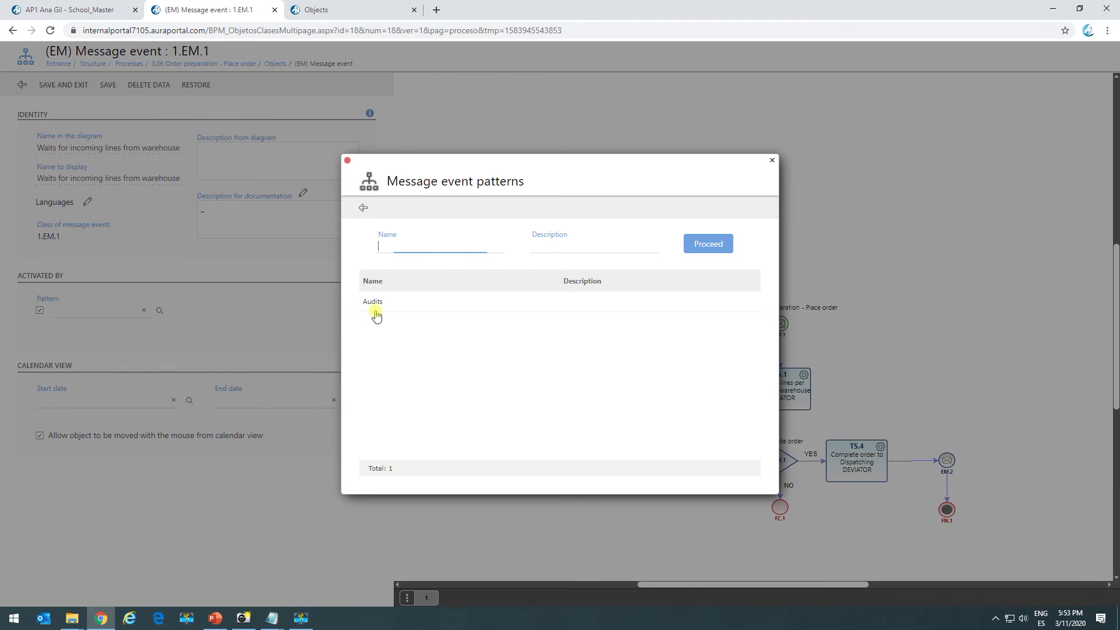
left_click(408, 303)
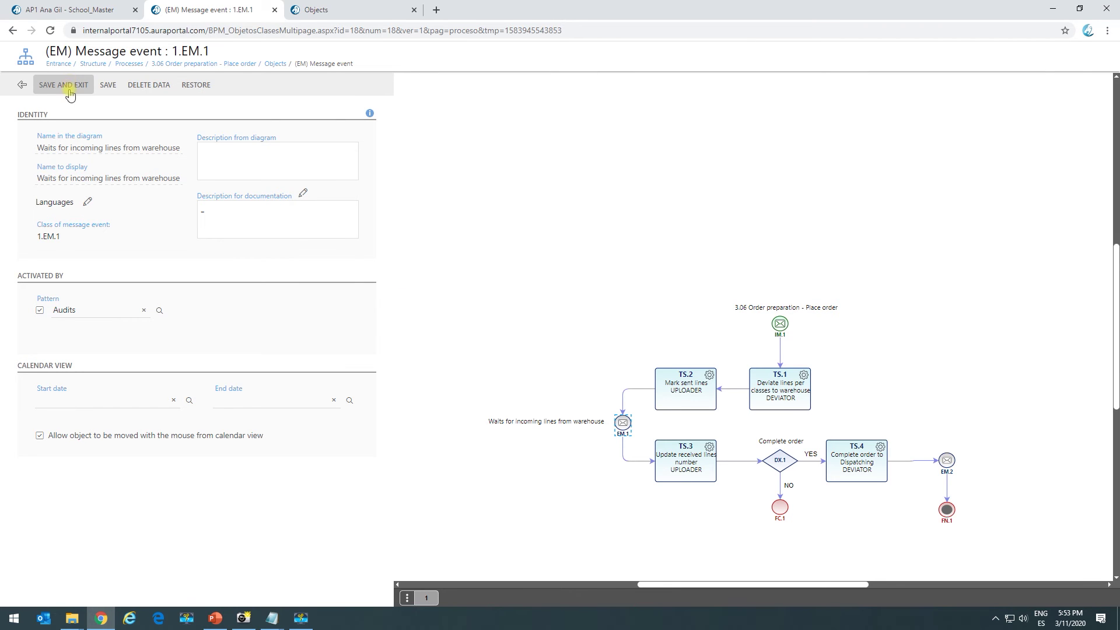
left_click(73, 89)
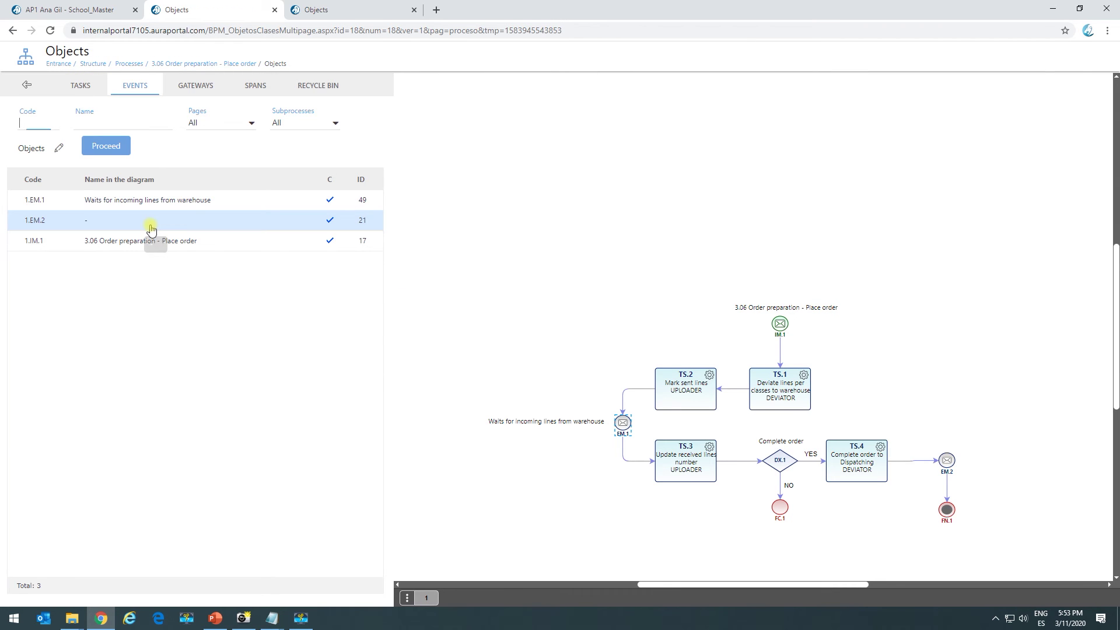
Open the Audits message event pattern in the process environment settings and examine which fields it contains
left_click(98, 10)
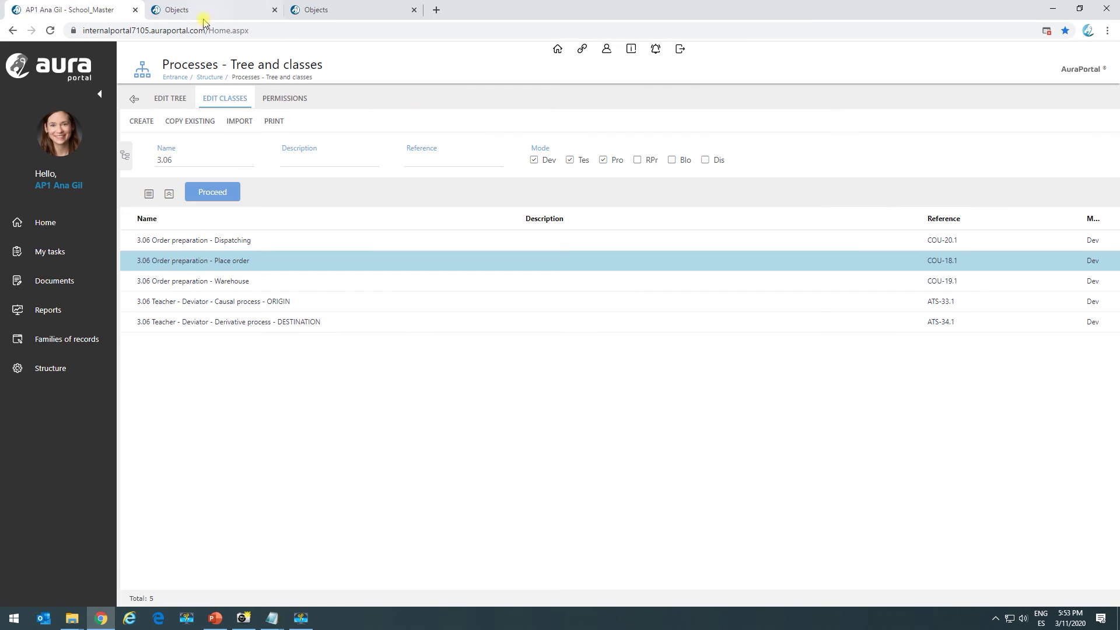
left_click(50, 368)
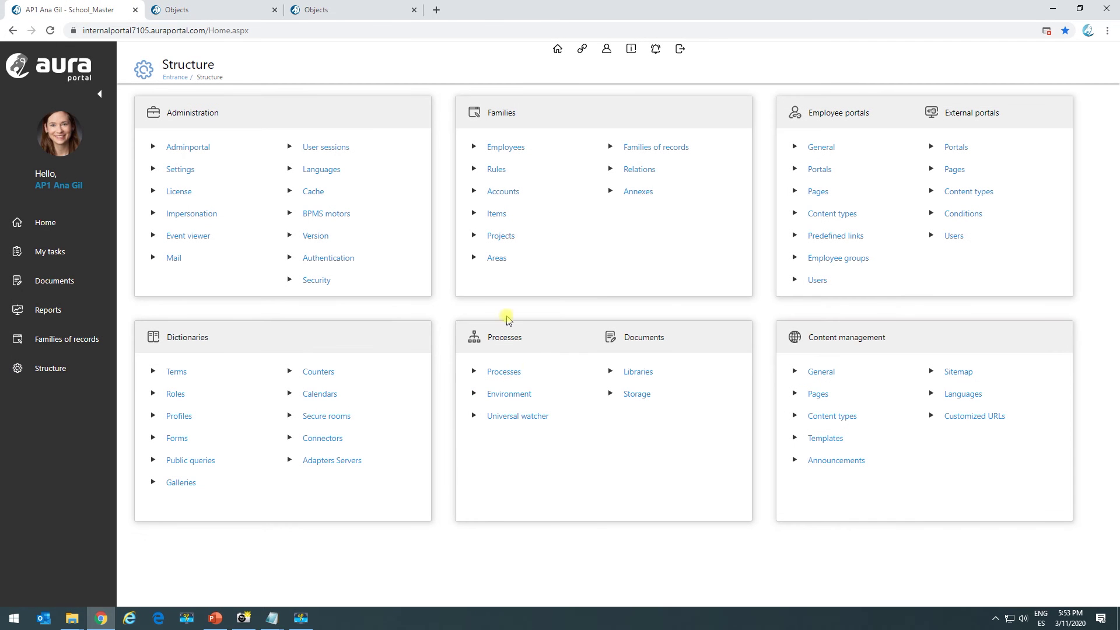
left_click(508, 394)
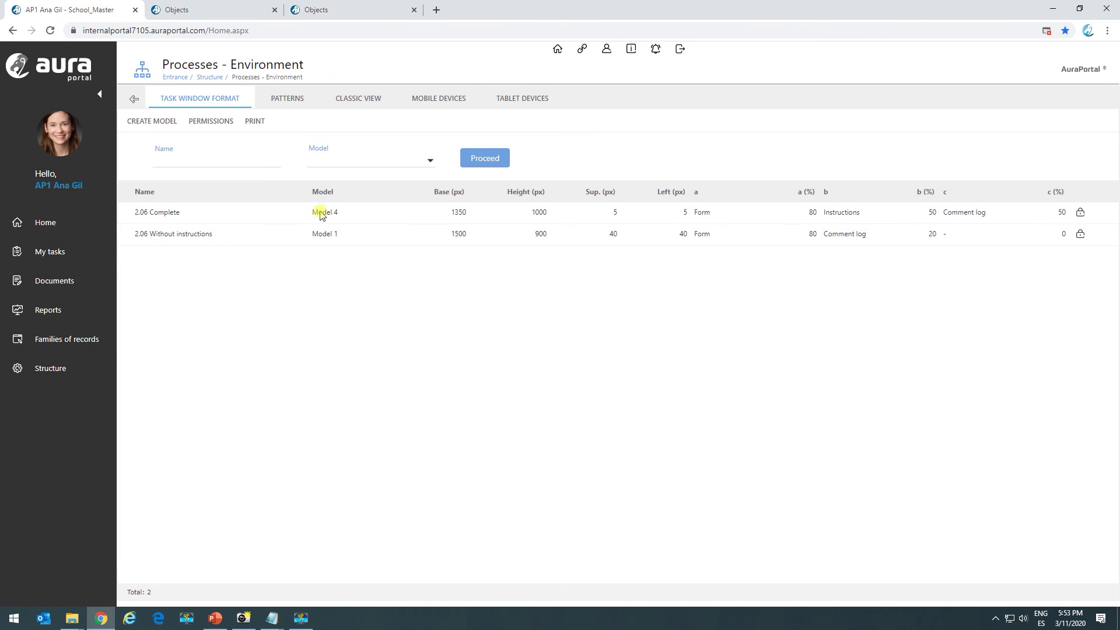
left_click(287, 98)
left_click(303, 216)
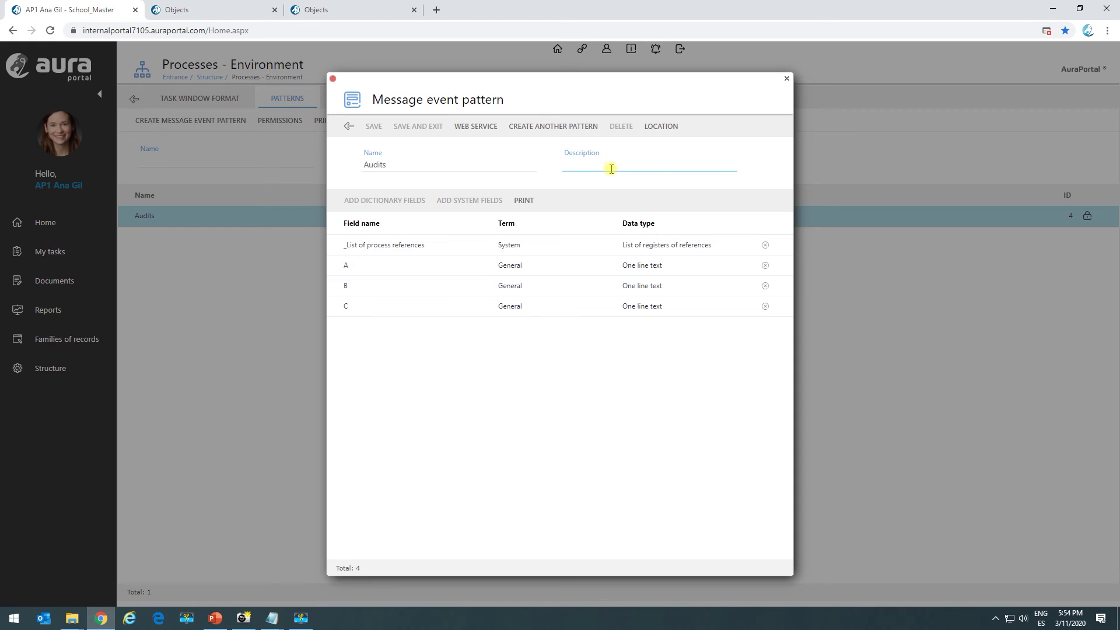
left_click(786, 79)
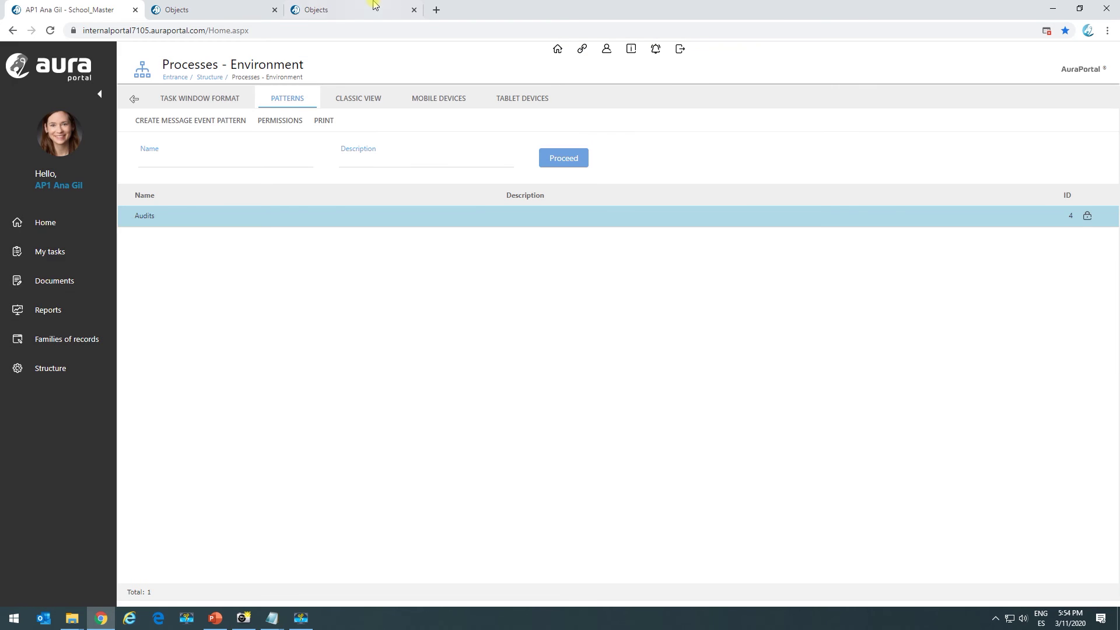
Configure system task TS.2 of the DESTINATION process as a DEVIATOR that deviates flow to an event of another process without web service
left_click(236, 10)
left_click(365, 14)
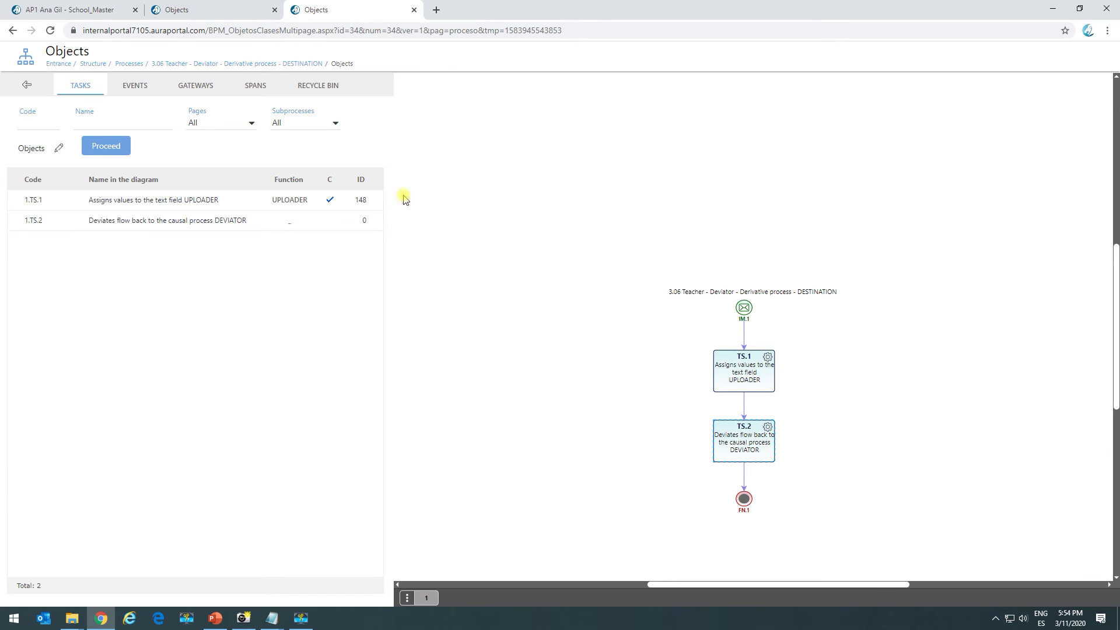
left_click(175, 220)
left_click(225, 305)
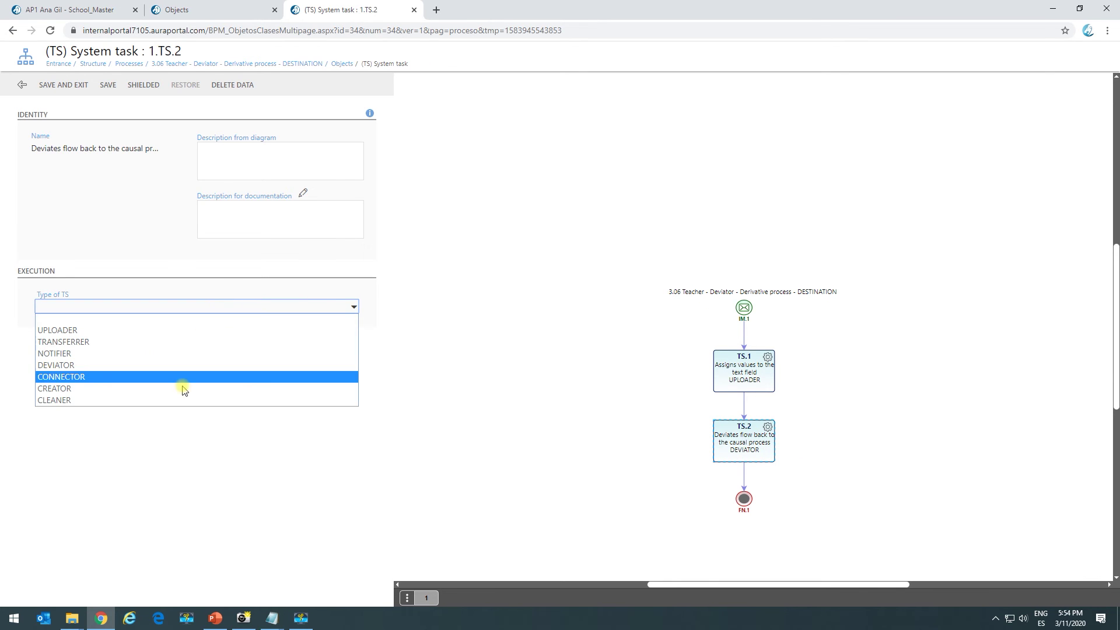
left_click(120, 354)
left_click(118, 308)
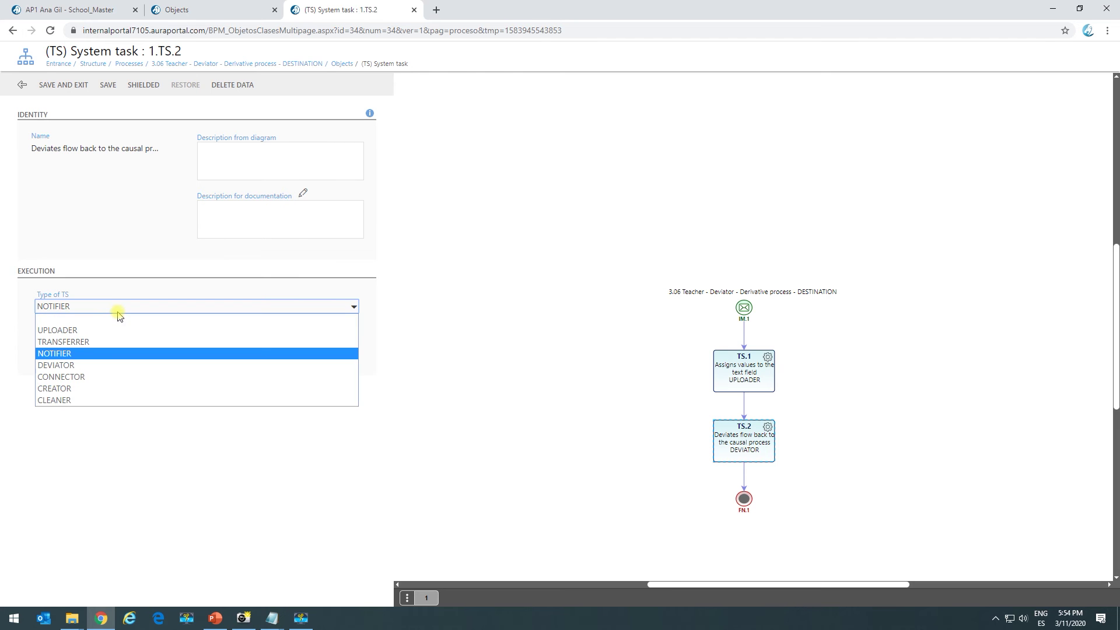
left_click(94, 365)
left_click(83, 344)
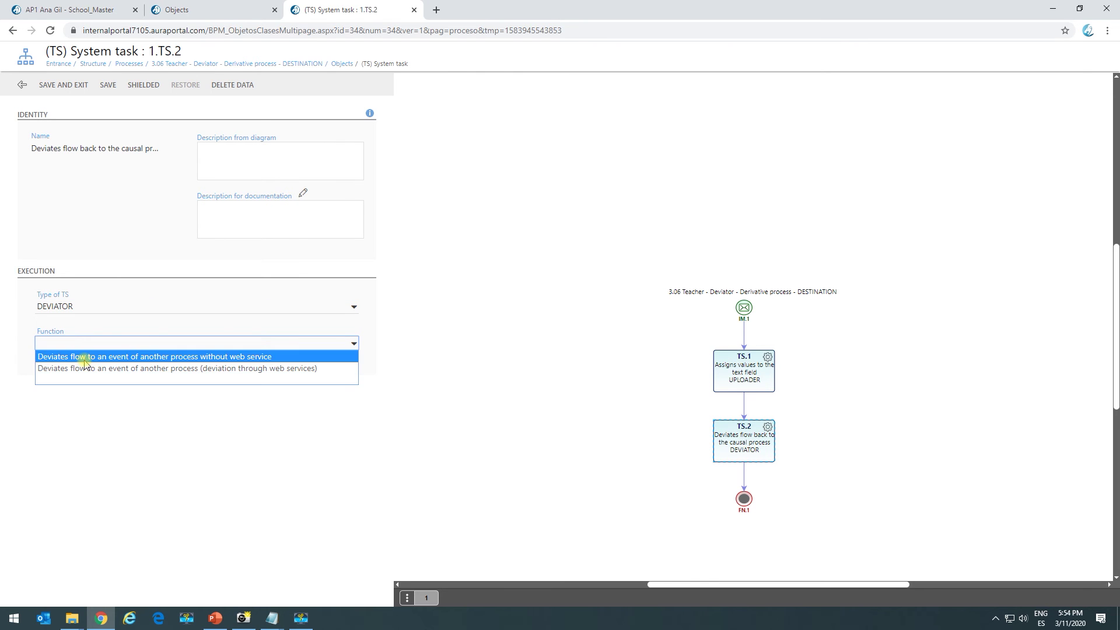
left_click(88, 357)
left_click(75, 380)
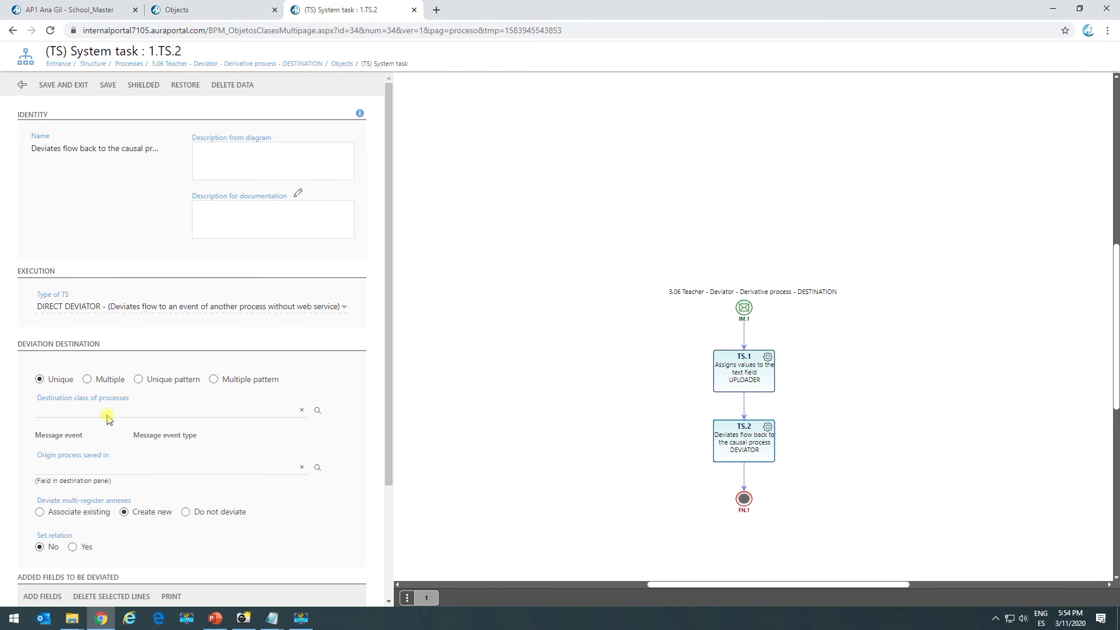
Make the deviation destination a unique pattern using Audits, with the destination process saved in 3_One line text
left_click(138, 380)
left_click(133, 416)
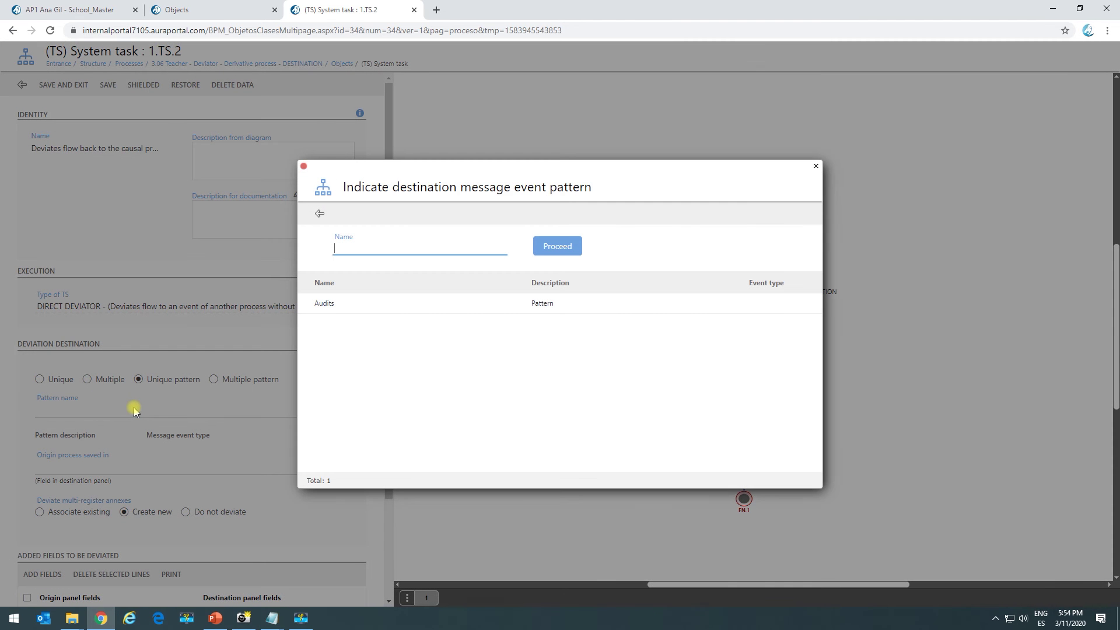
left_click(387, 309)
scroll(129, 315, "down", 3)
left_click(126, 296)
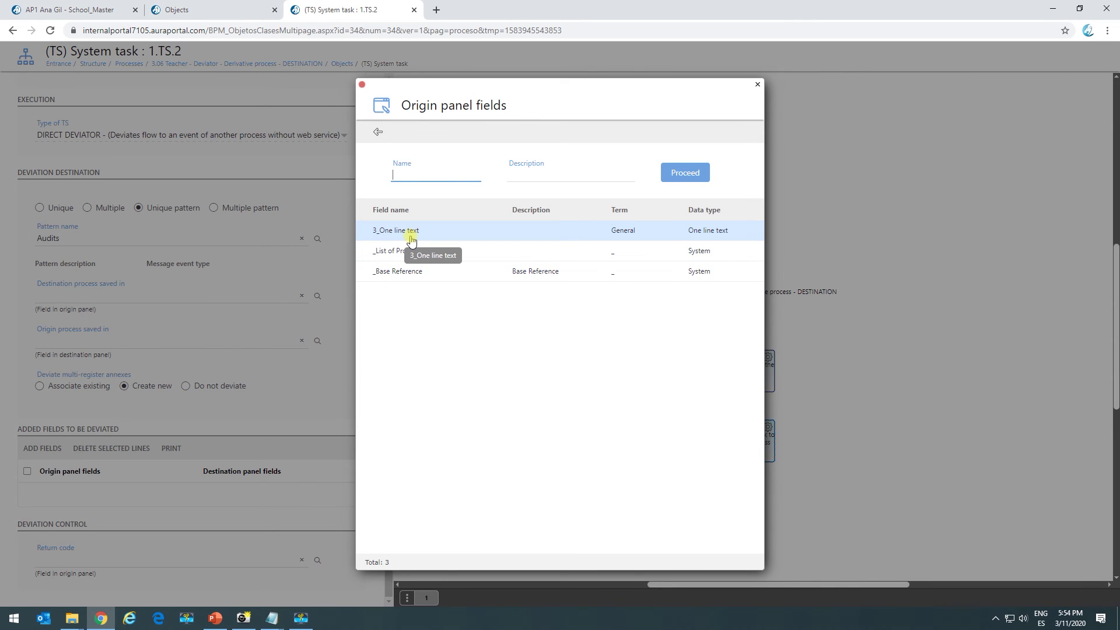
left_click(408, 231)
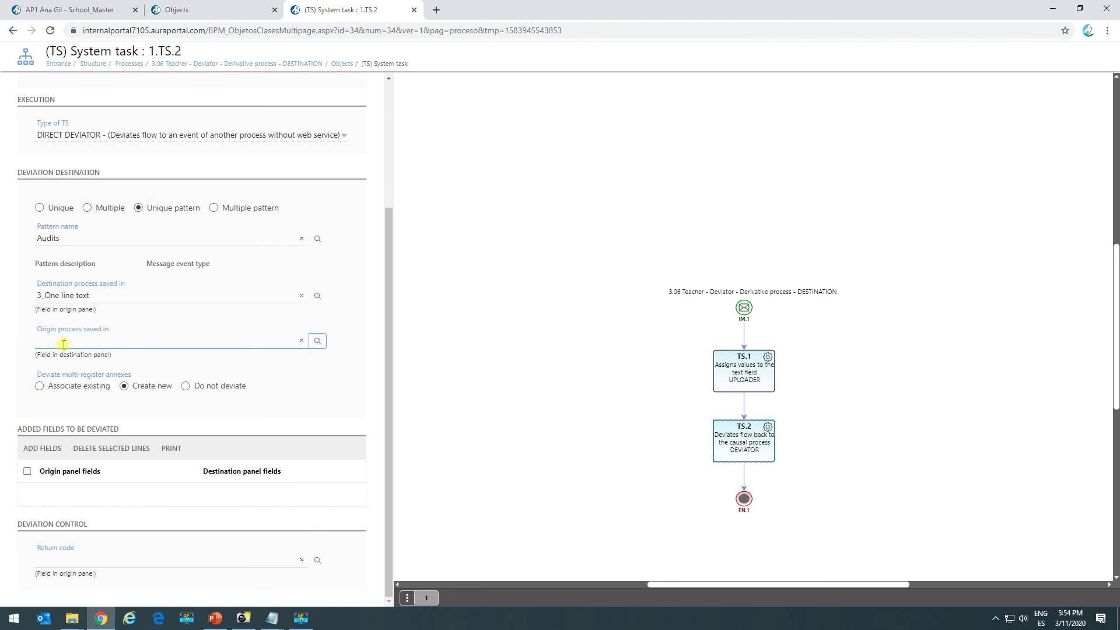
Store the origin process in the 3_A field of the destination panel and save the TS.2 task
left_click(62, 344)
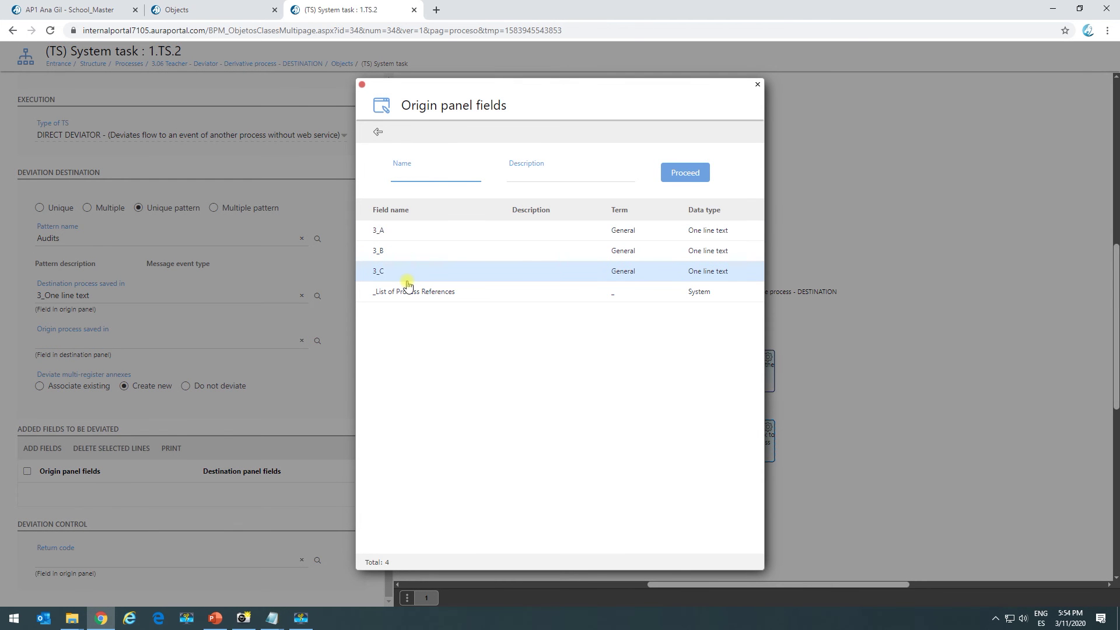
left_click(387, 233)
scroll(86, 364, "down", 3)
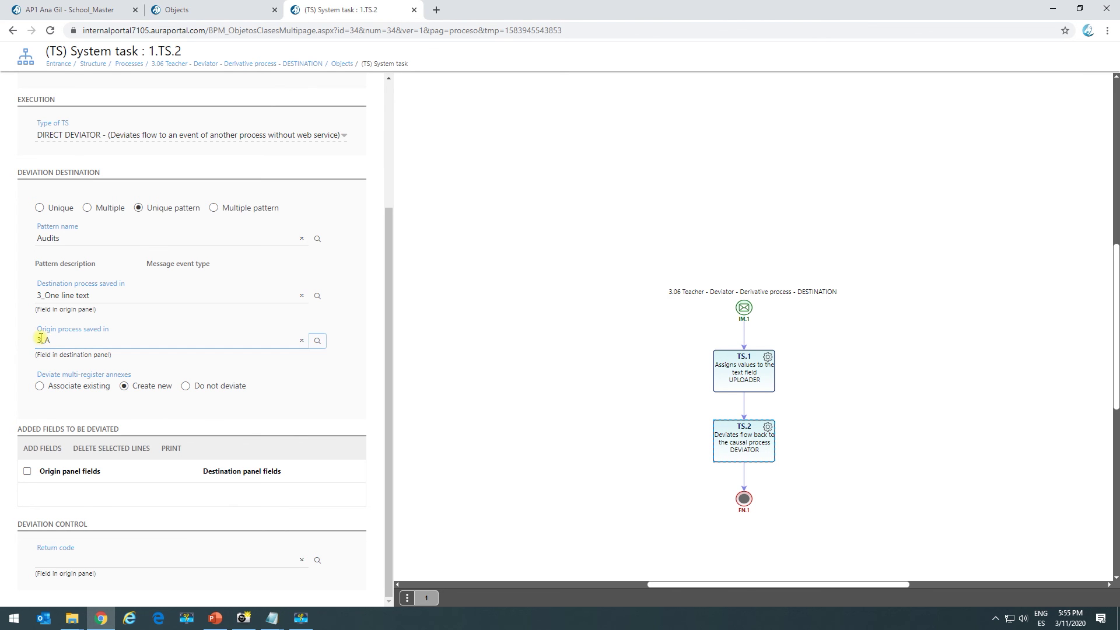
scroll(132, 285, "up", 3)
scroll(128, 287, "down", 3)
scroll(125, 288, "up", 3)
scroll(88, 426, "down", 3)
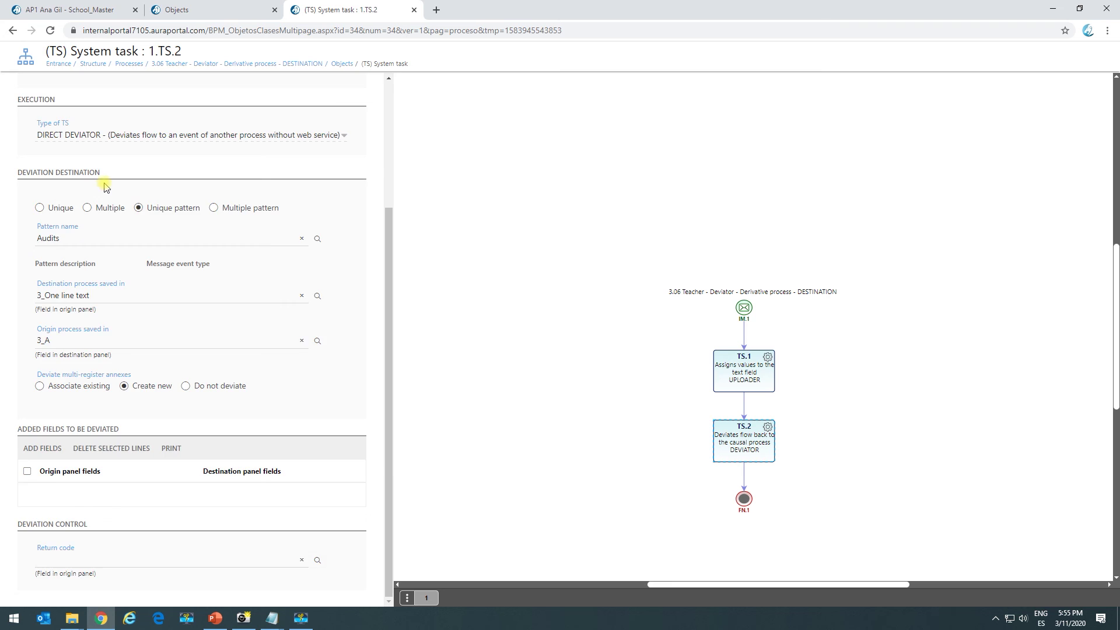
scroll(98, 151, "up", 3)
left_click(108, 86)
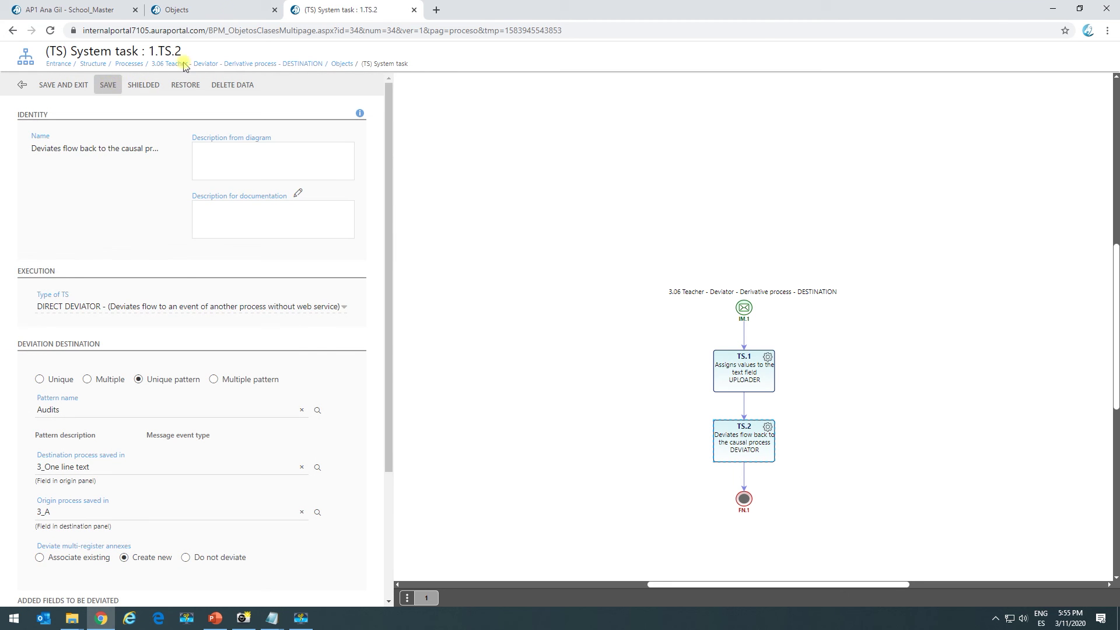
Examine the panel fields of the 3.06 Order preparation - Place order process class
left_click(201, 10)
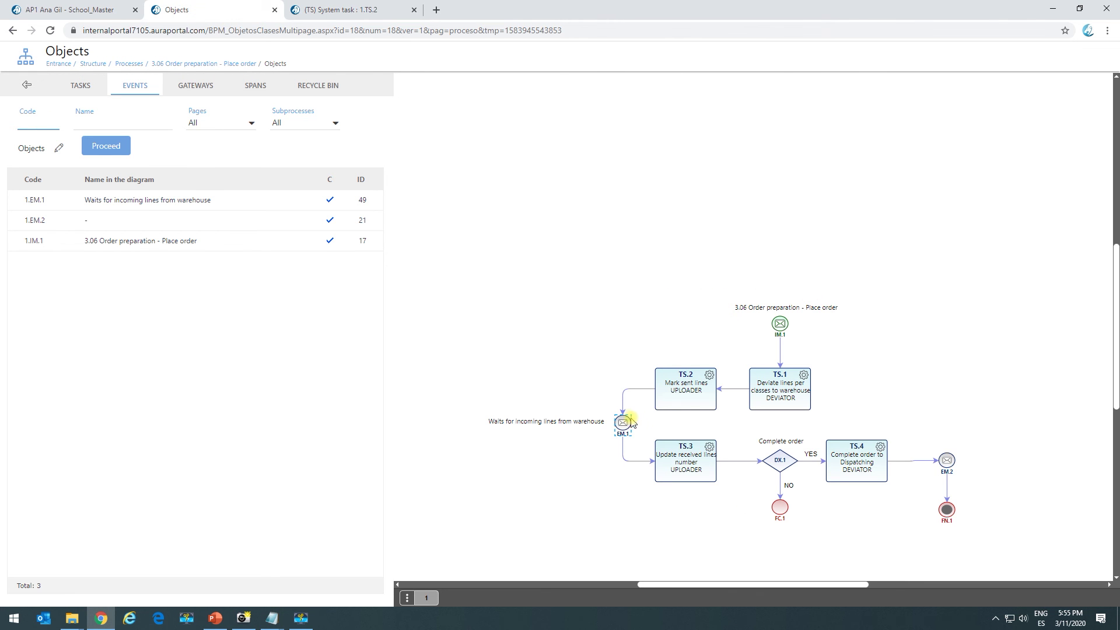
left_click(28, 86)
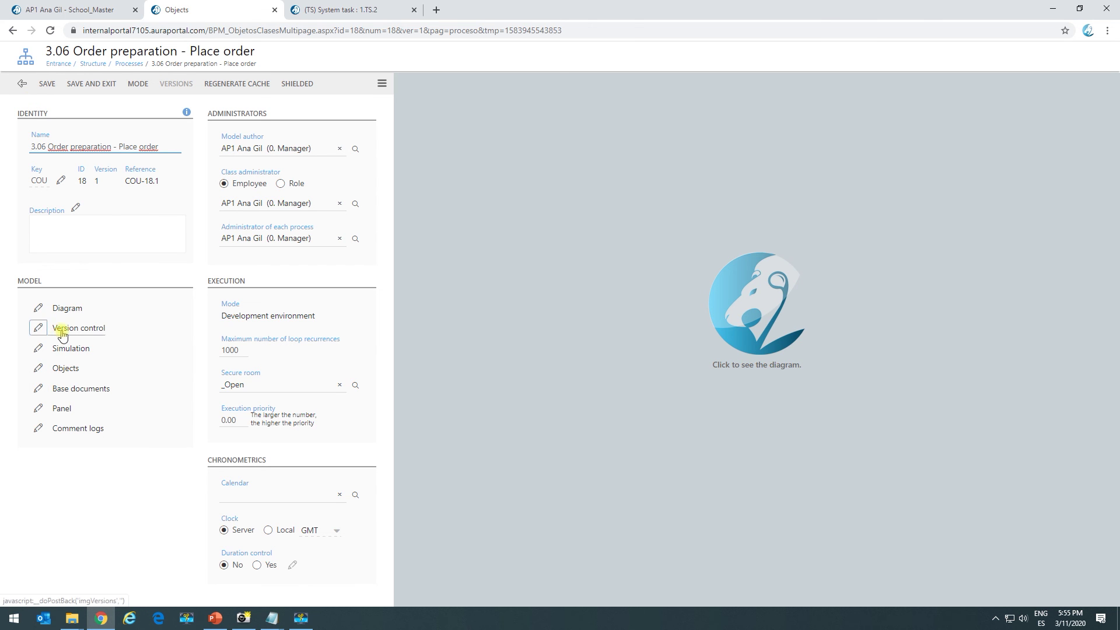
left_click(56, 411)
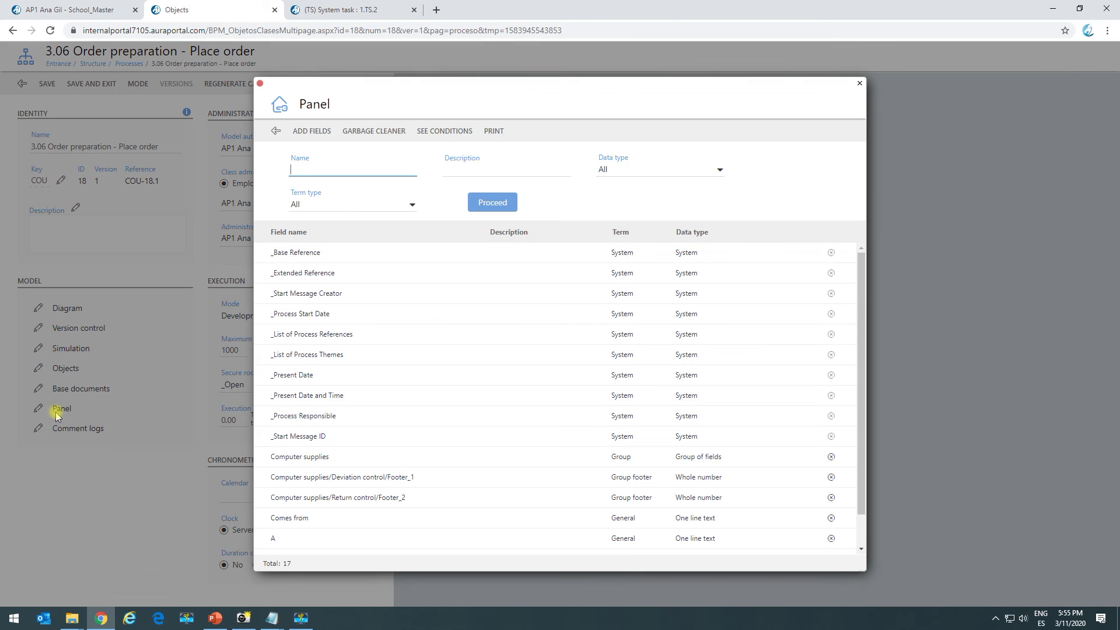
scroll(466, 426, "down", 1)
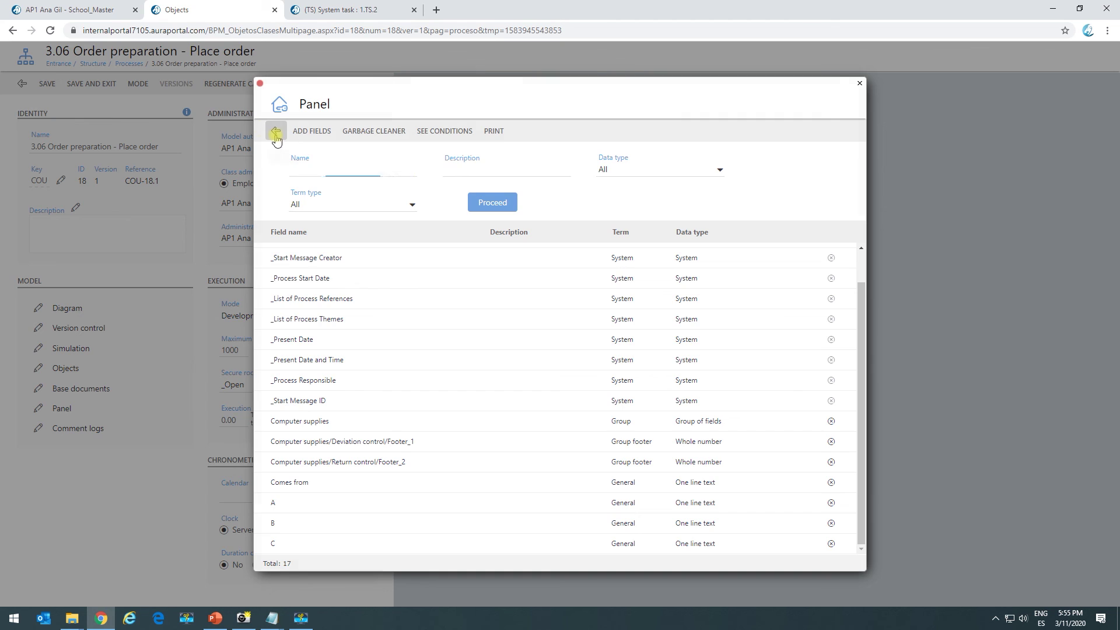
left_click(276, 131)
Add destination fields 3_B and 3_C to the fields to be deviated by TS.2
left_click(336, 10)
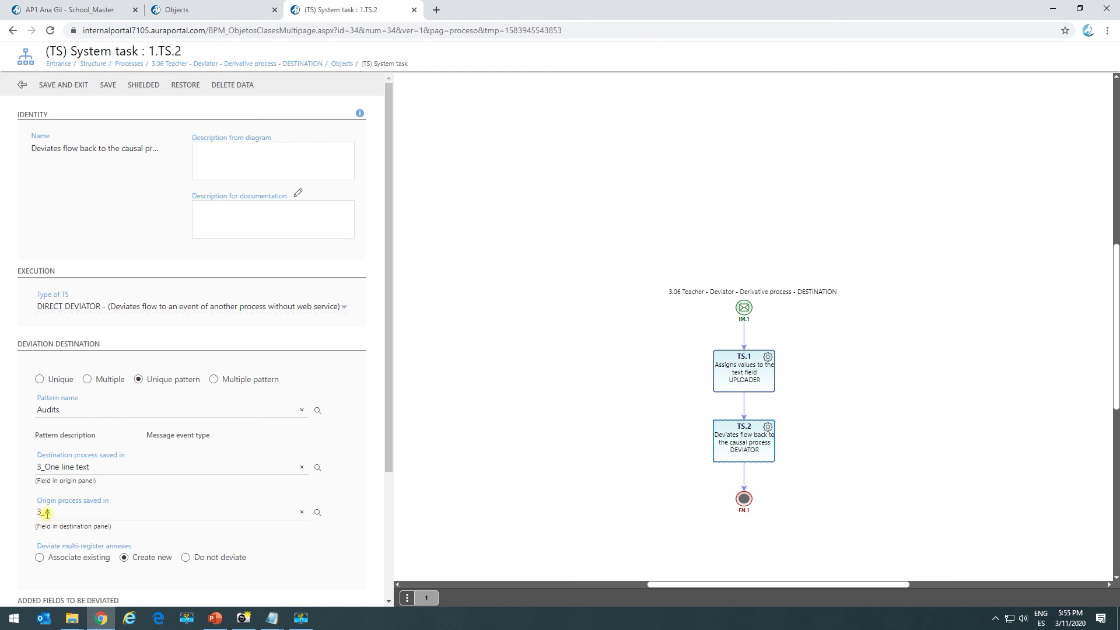
scroll(40, 512, "down", 3)
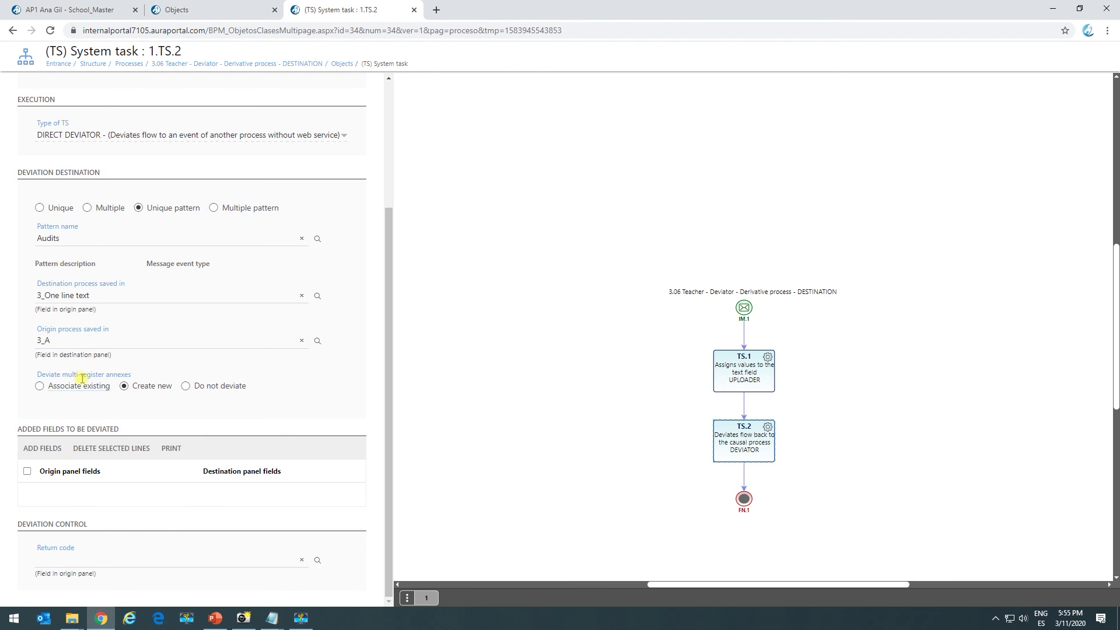
left_click(49, 453)
left_click(378, 272)
left_click(378, 292)
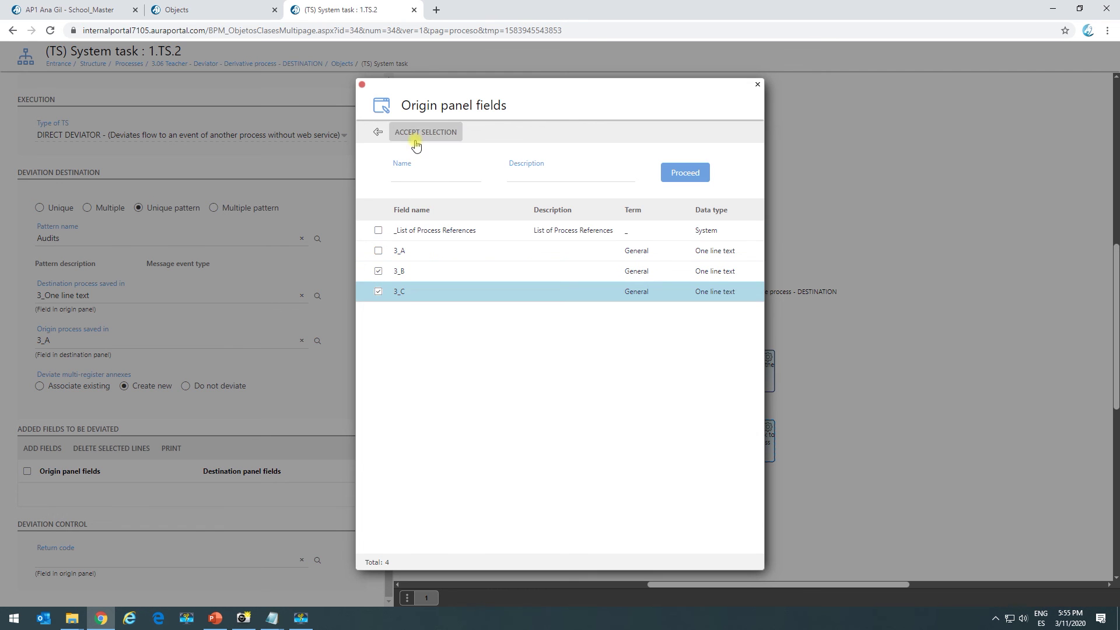
left_click(415, 140)
Match destination field 3_B with the origin field 3_One line text and save the correspondence
scroll(346, 358, "down", 3)
left_click(52, 475)
left_click(635, 374)
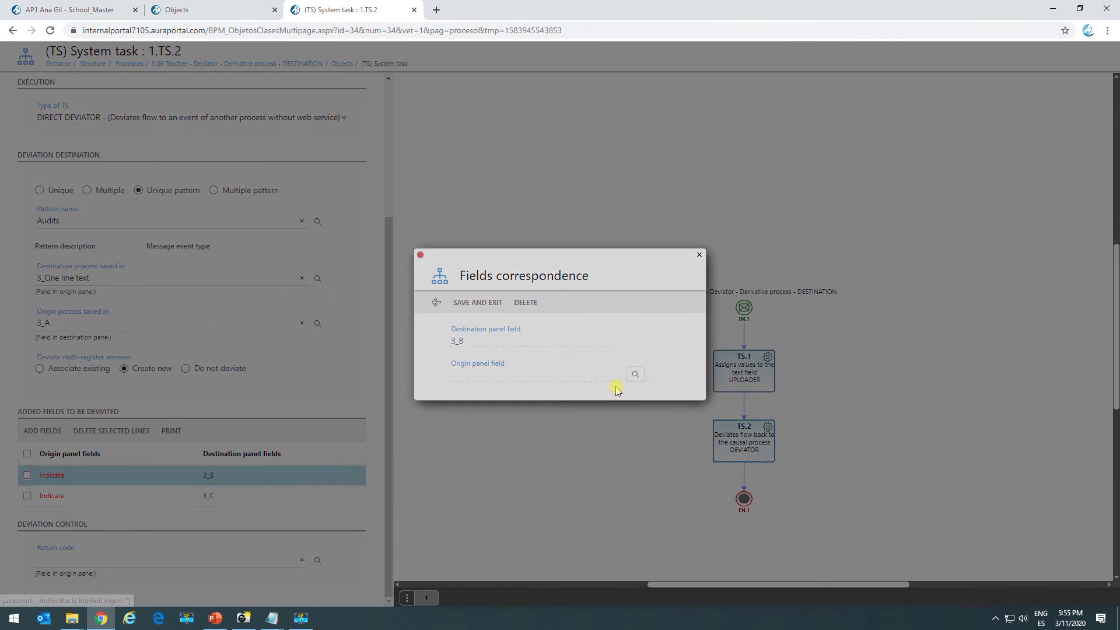
left_click(420, 234)
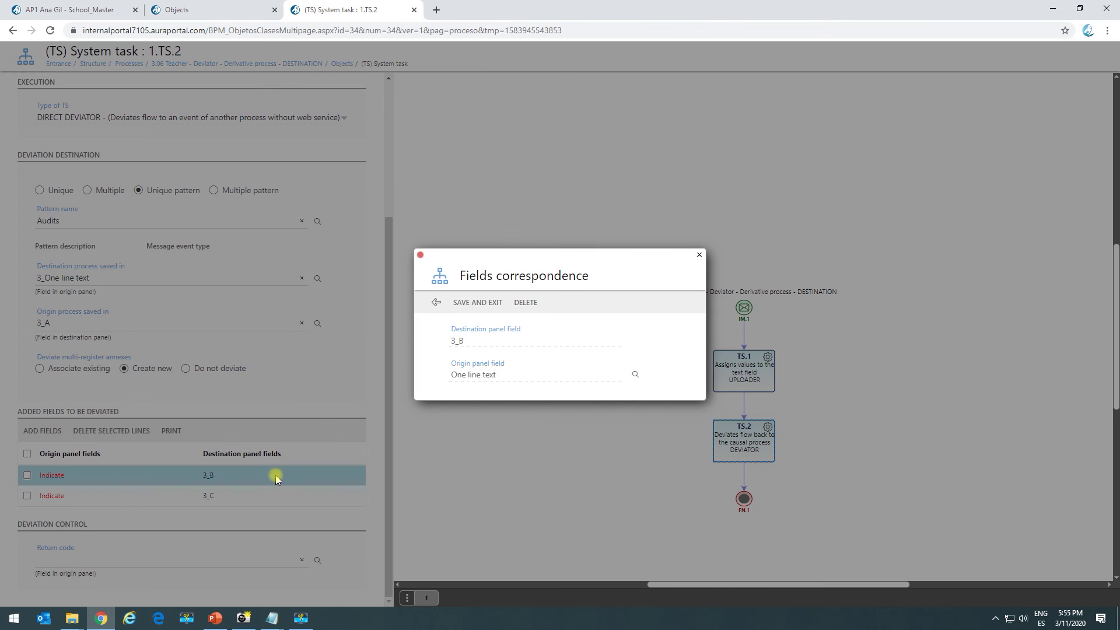
left_click(467, 304)
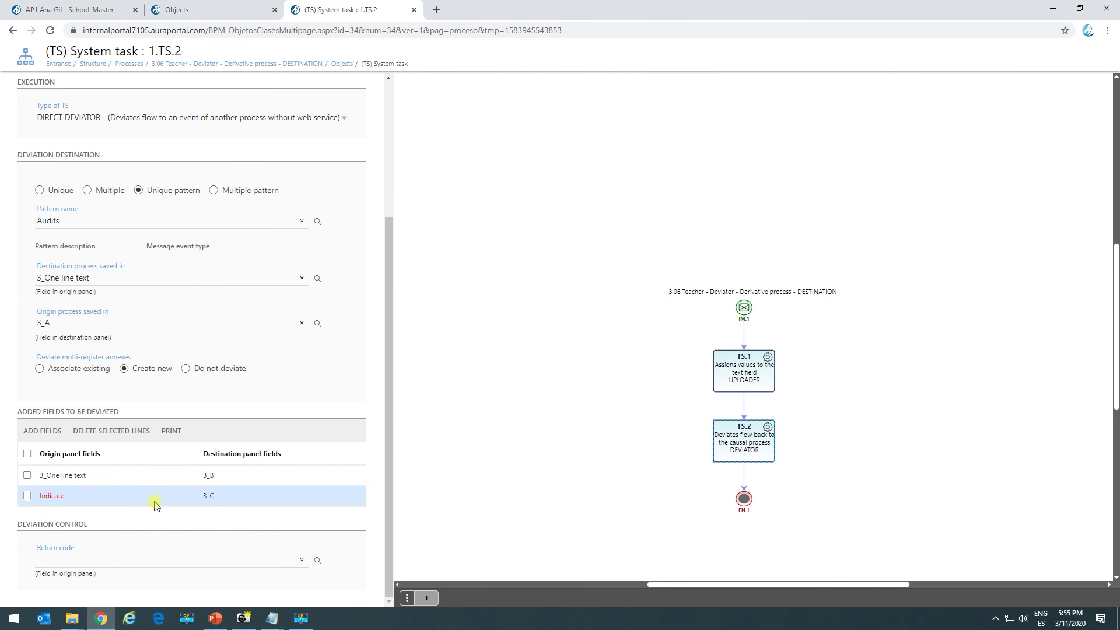
Match destination field 3_C with the origin field 3_One line text and store the return code in 3_Return code 0
left_click(133, 497)
left_click(635, 373)
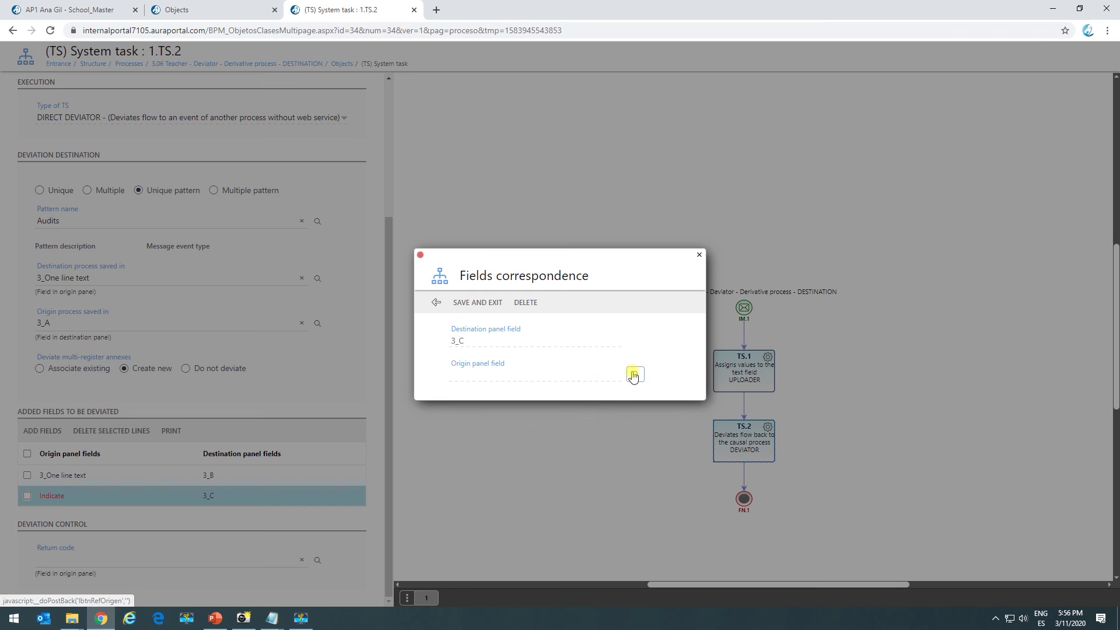
left_click(427, 234)
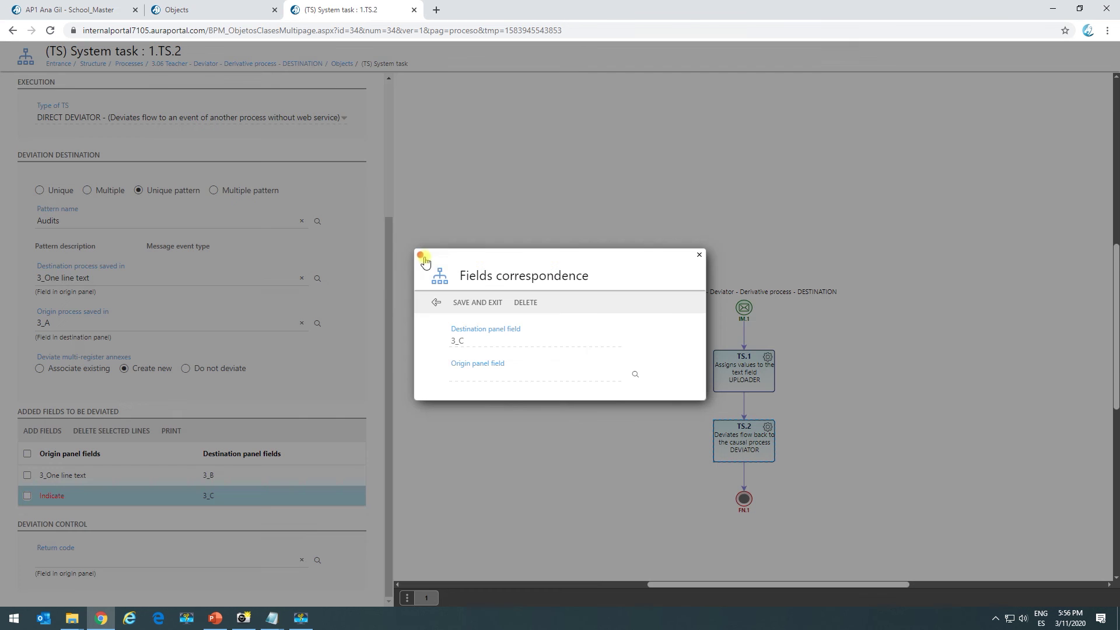
left_click(477, 302)
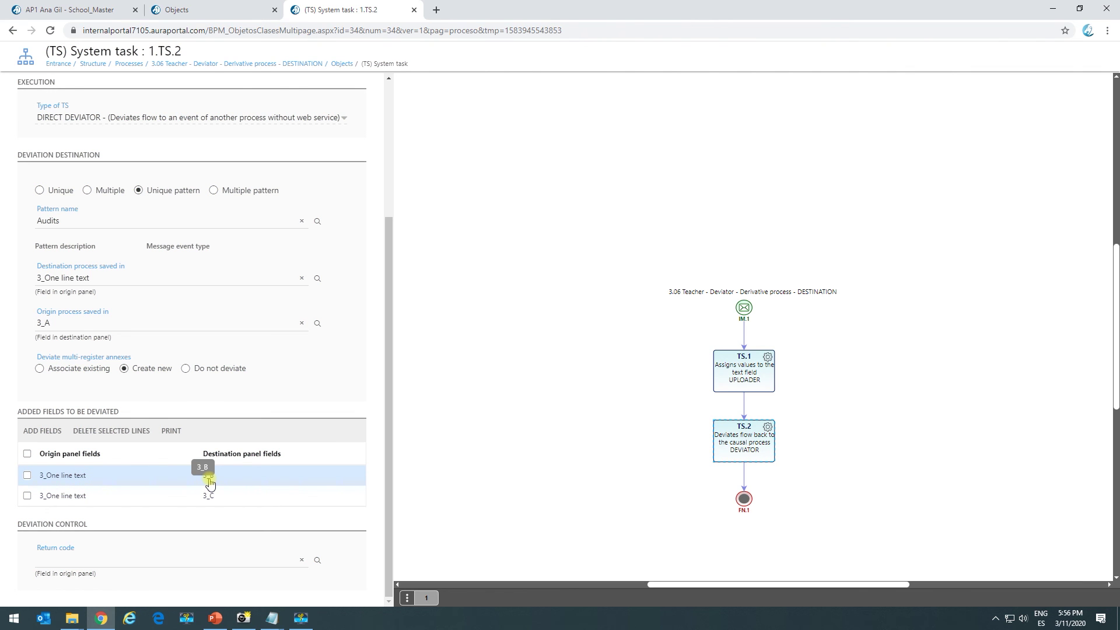
left_click(317, 560)
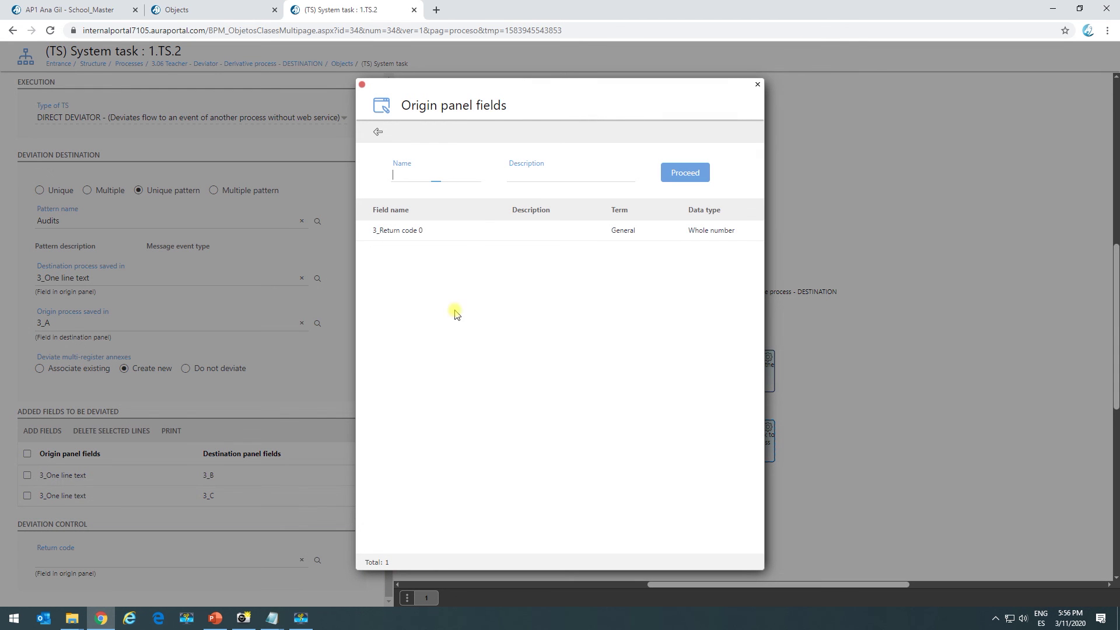
left_click(430, 235)
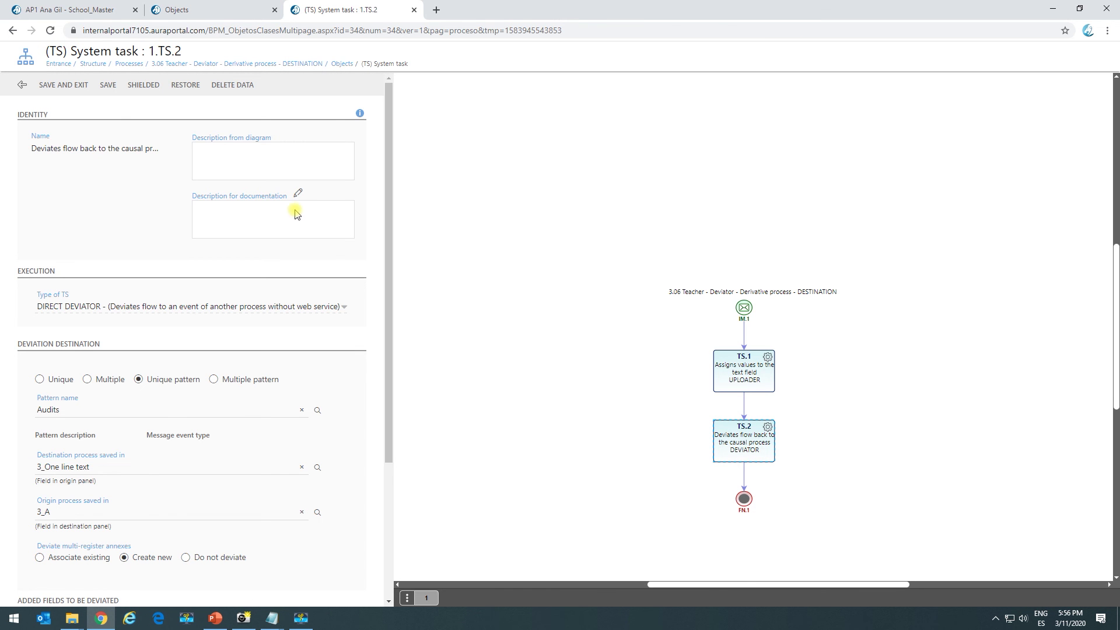